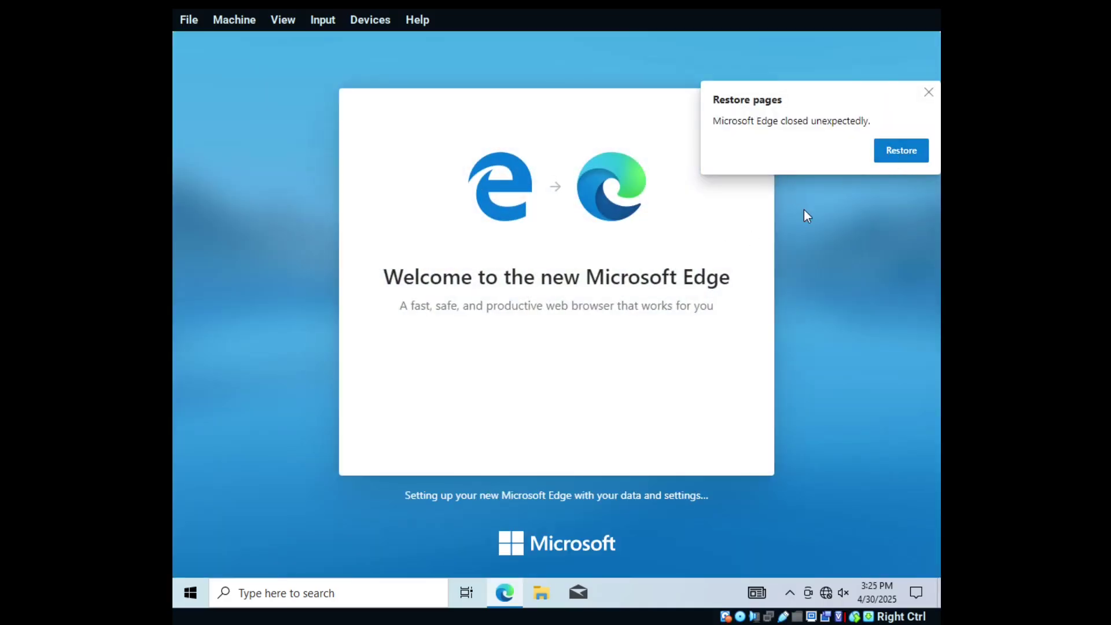
Restore the closed Edge session and complete the browser's first-run setup without signing in
left_click(890, 149)
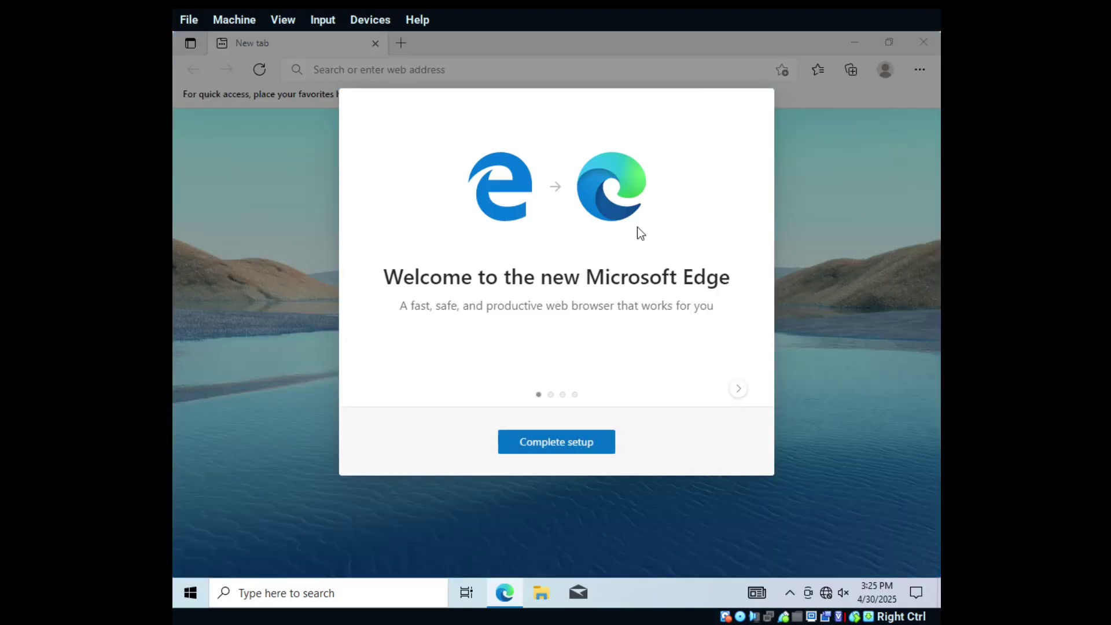
left_click(739, 389)
double_click(739, 390)
left_click(591, 446)
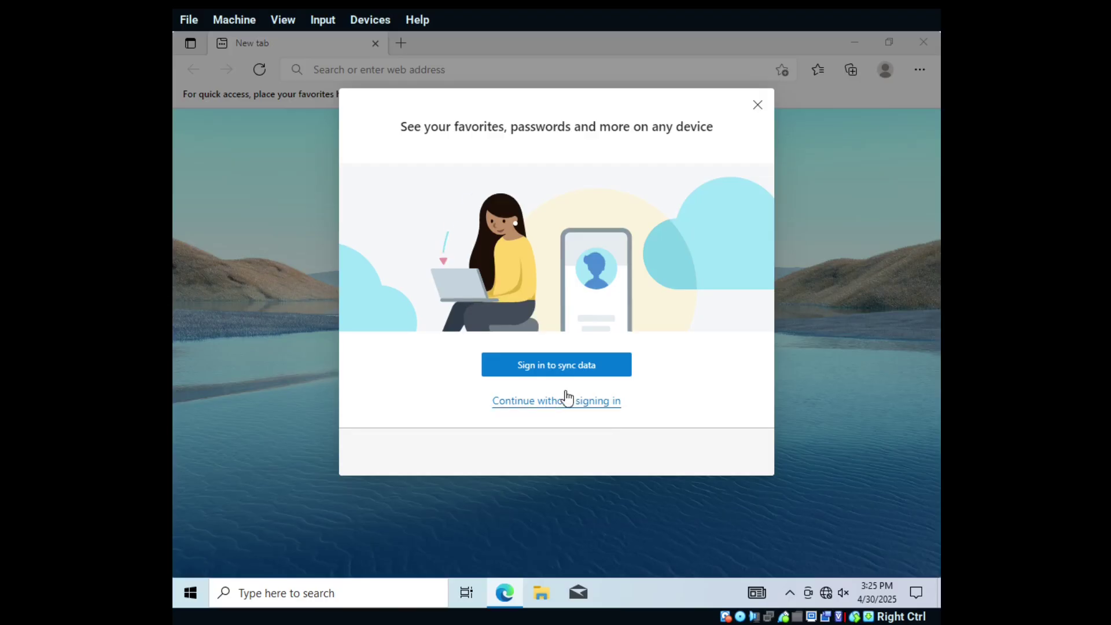
left_click(535, 403)
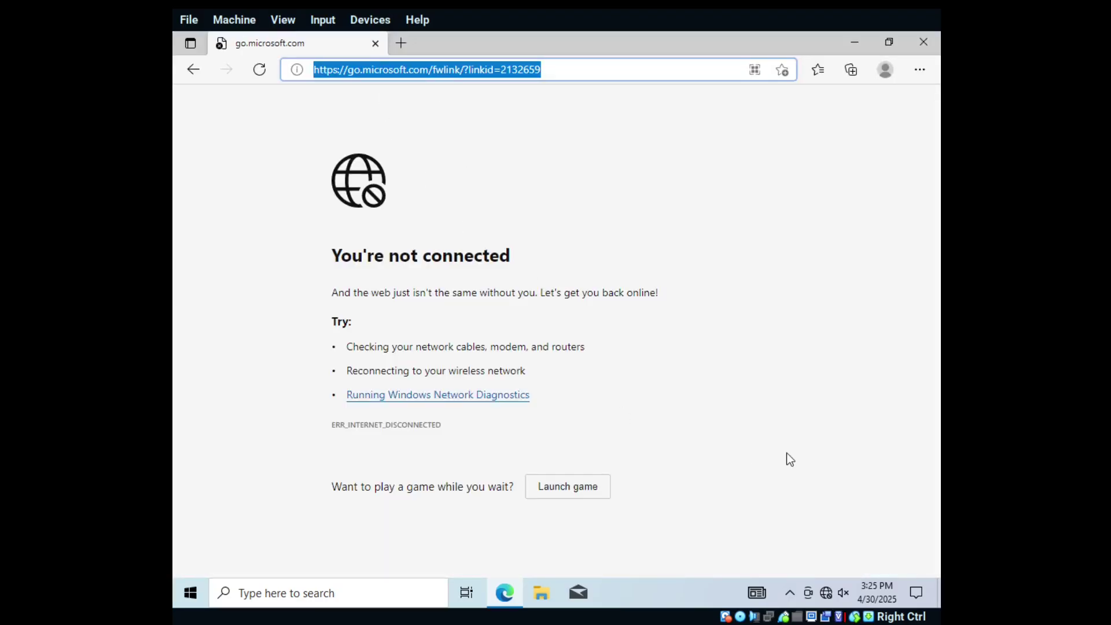
Search Google for Rufus and open the official rufus.ie website
mouse_move(772, 617)
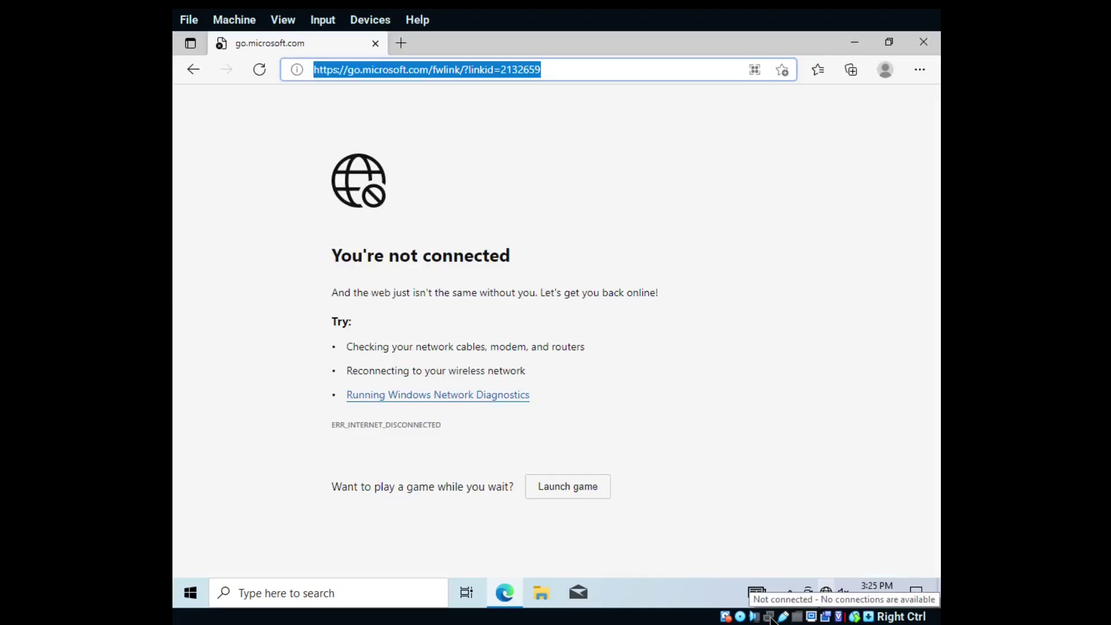
type("Rufus")
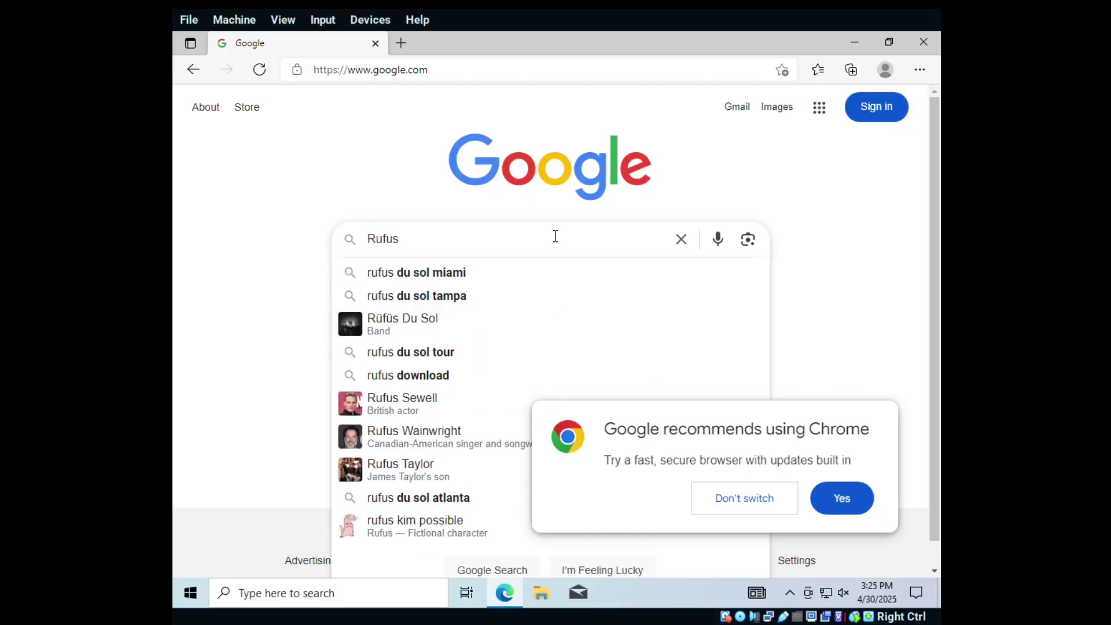
key("Return")
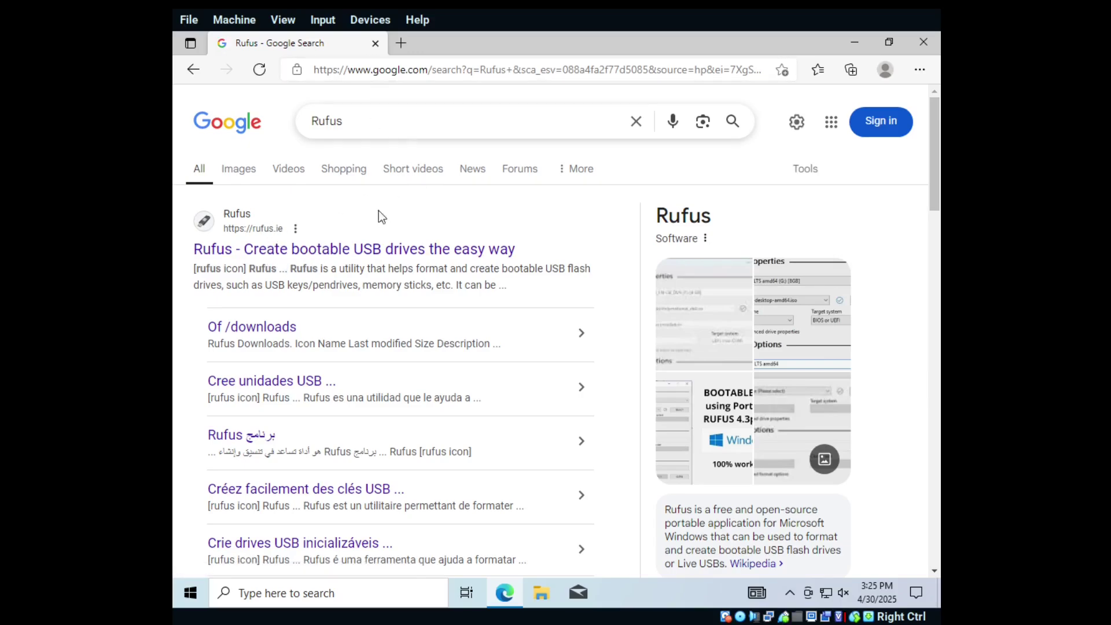
left_click(333, 254)
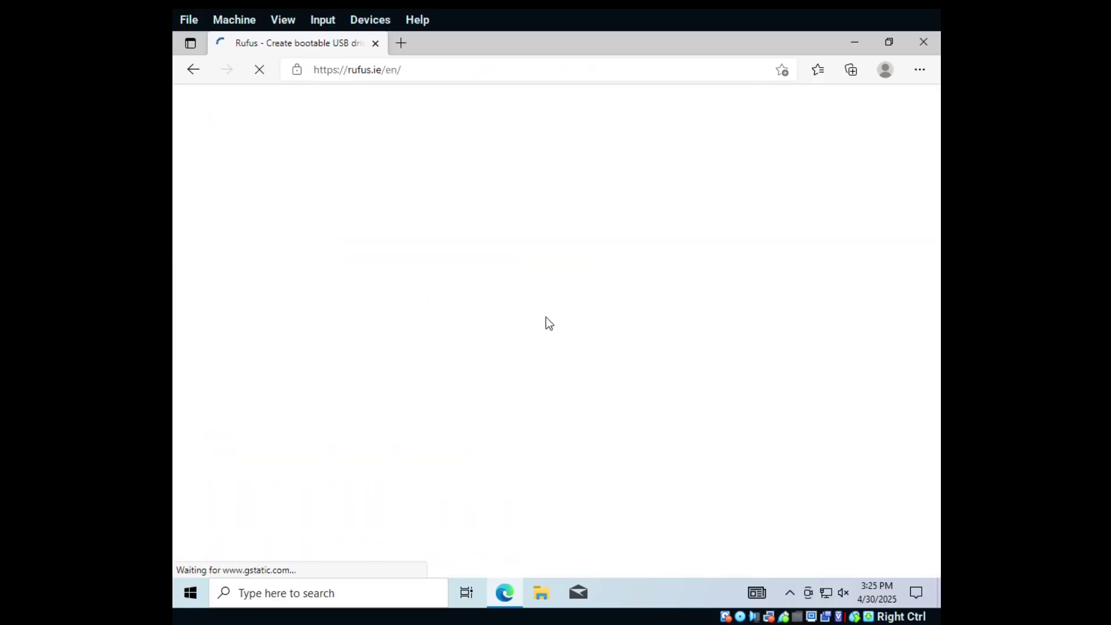
Download rufus-4.7.exe, the standard Windows x64 build, from the latest releases, dismissing the ads that get in the way
scroll(648, 315, "down", 3)
scroll(649, 311, "down", 7)
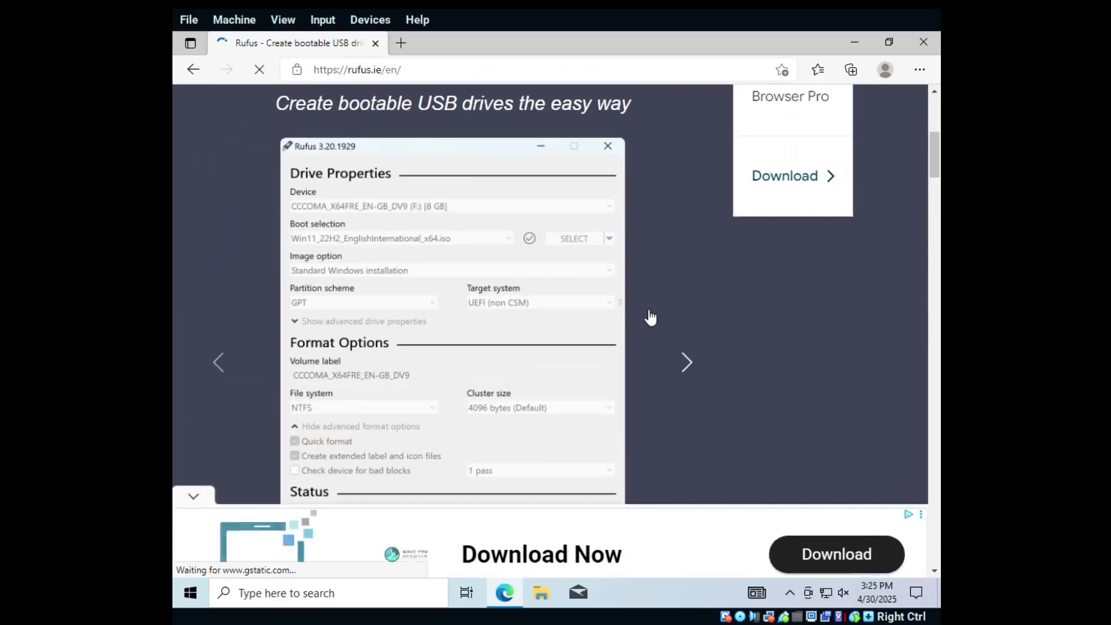
scroll(648, 316, "down", 4)
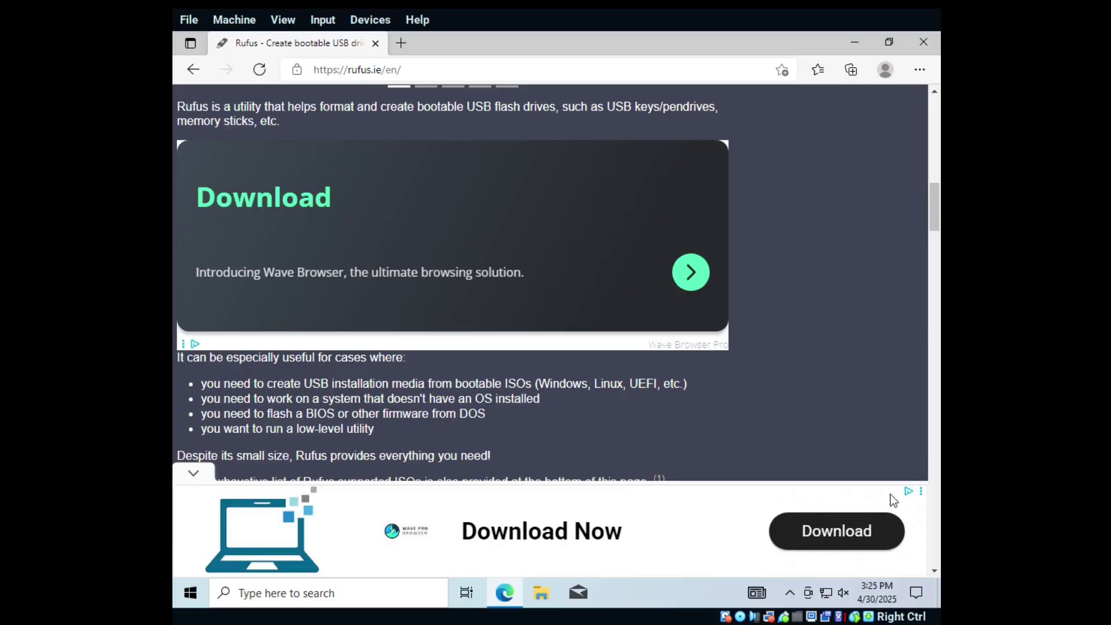
scroll(415, 352, "down", 3)
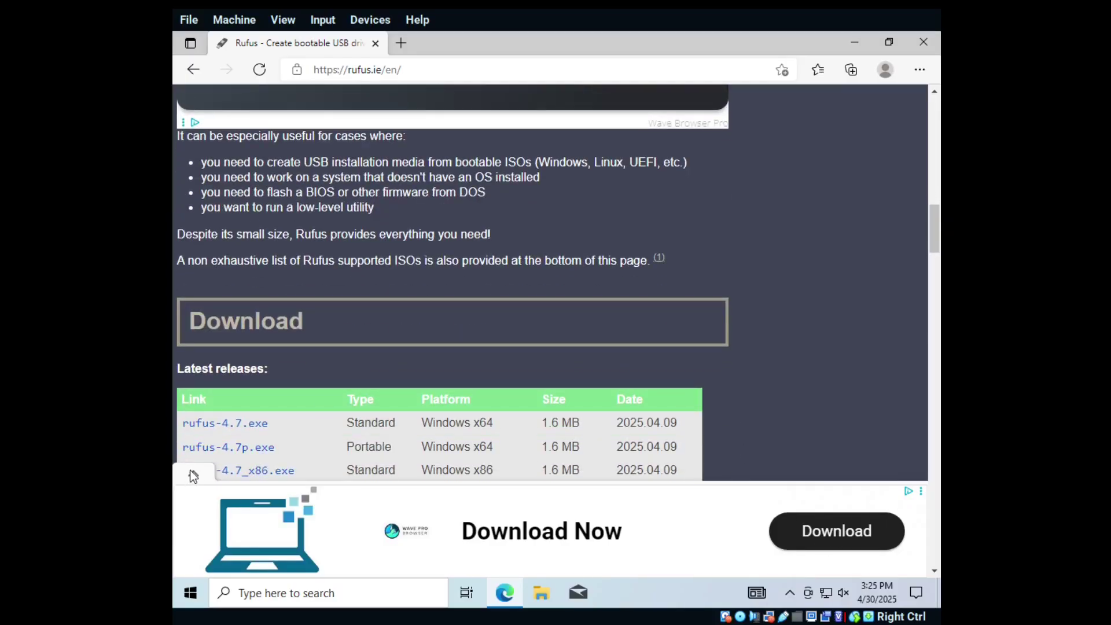
left_click(193, 473)
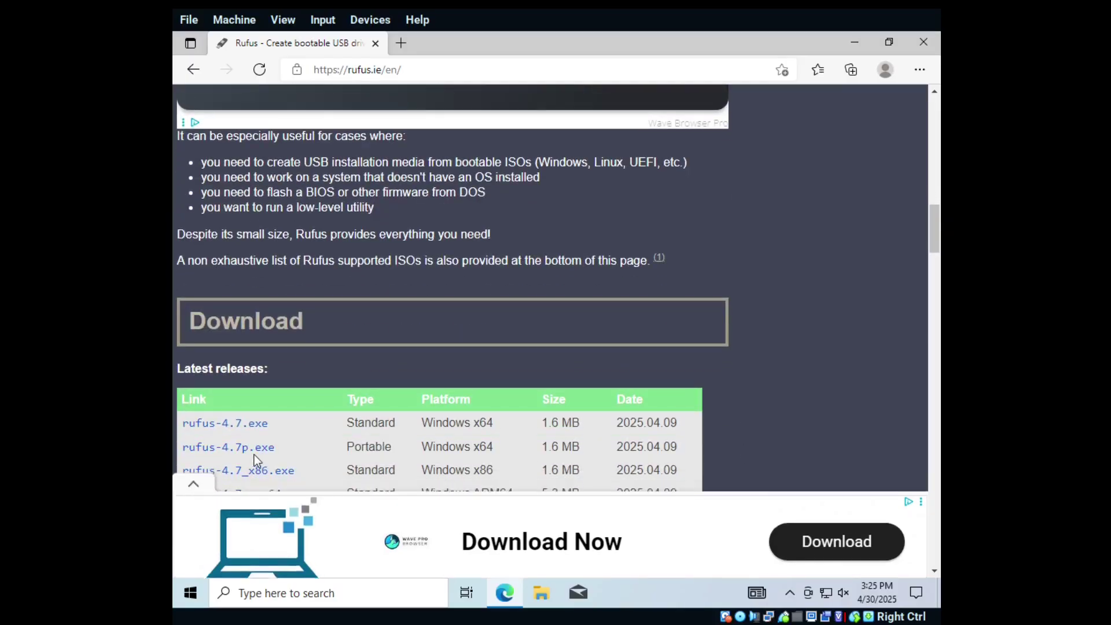
left_click(207, 428)
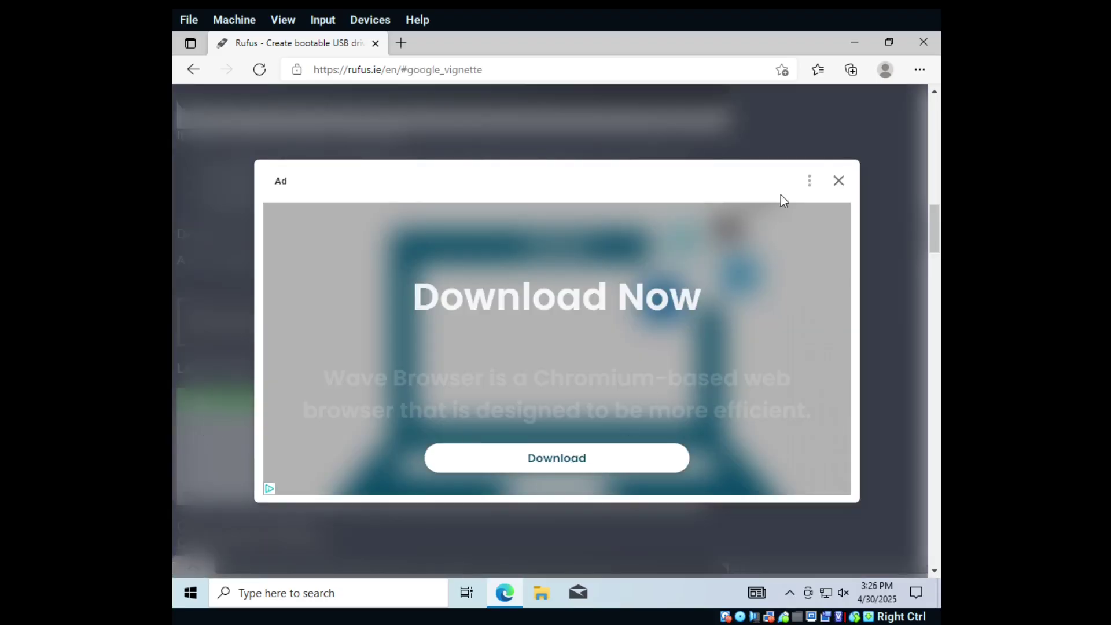
left_click(837, 186)
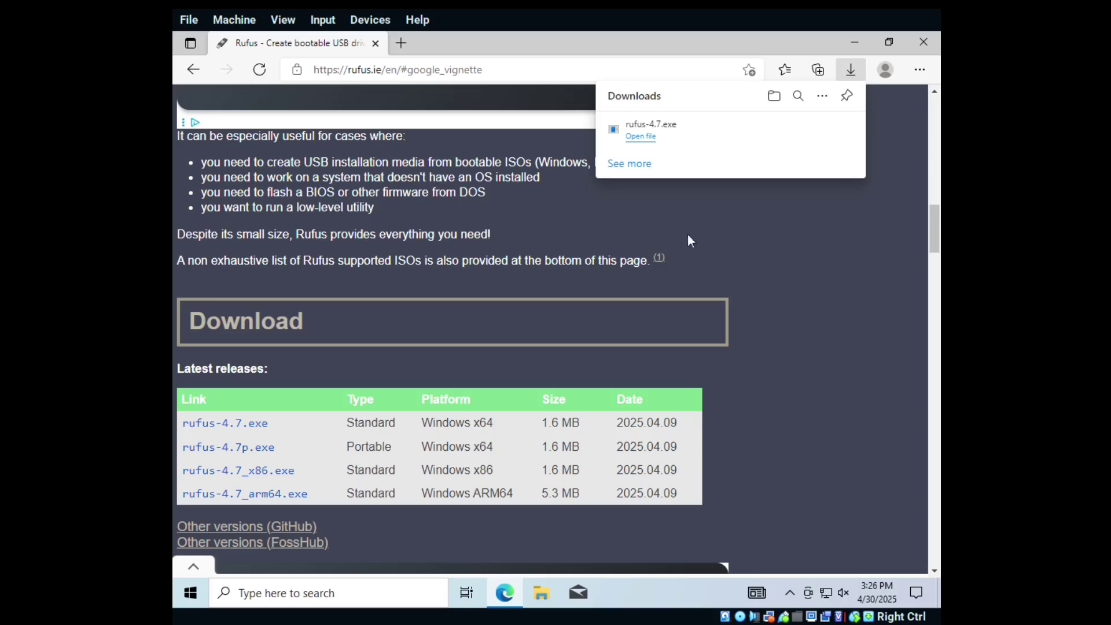
Run the downloaded rufus-4.7.exe with permission to change the device, and allow it to check for updates online
mouse_move(653, 133)
left_click(638, 137)
mouse_move(644, 126)
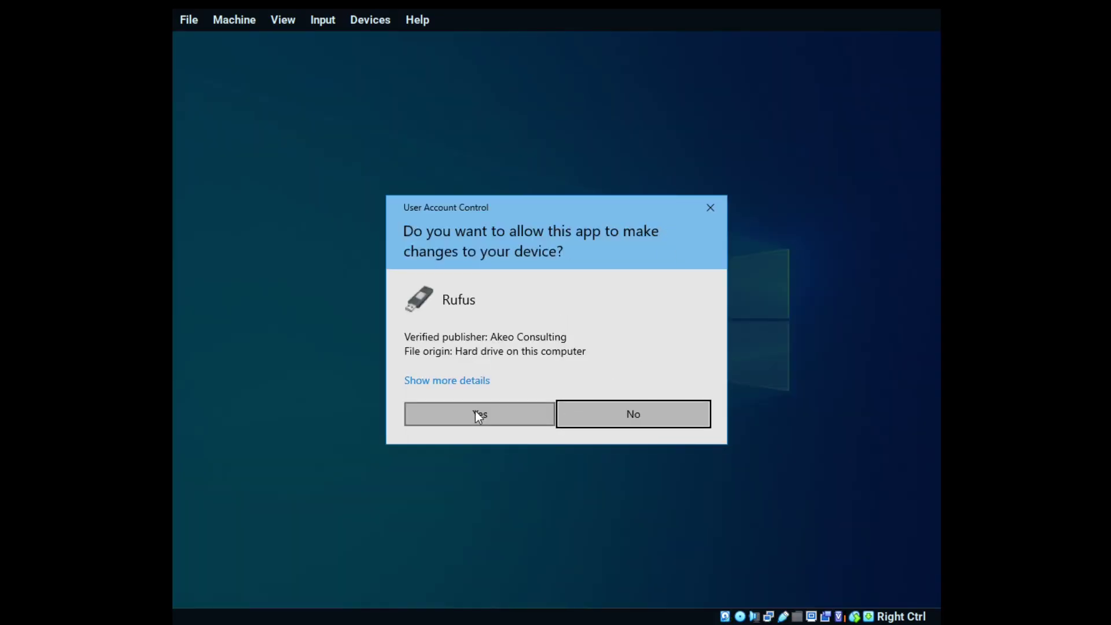
left_click(478, 416)
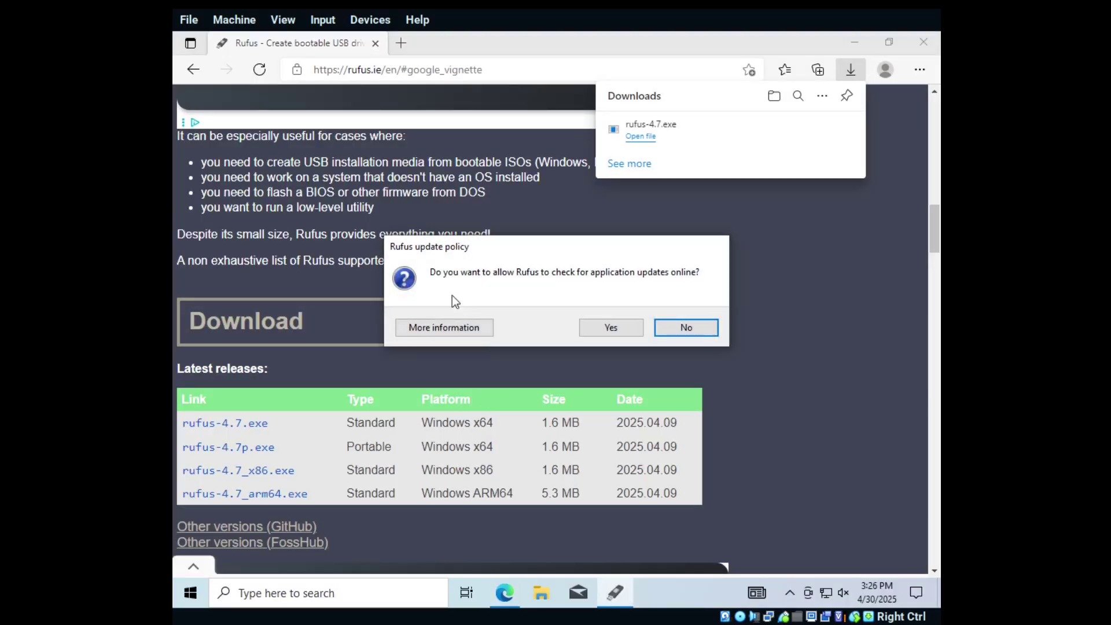
left_click(609, 328)
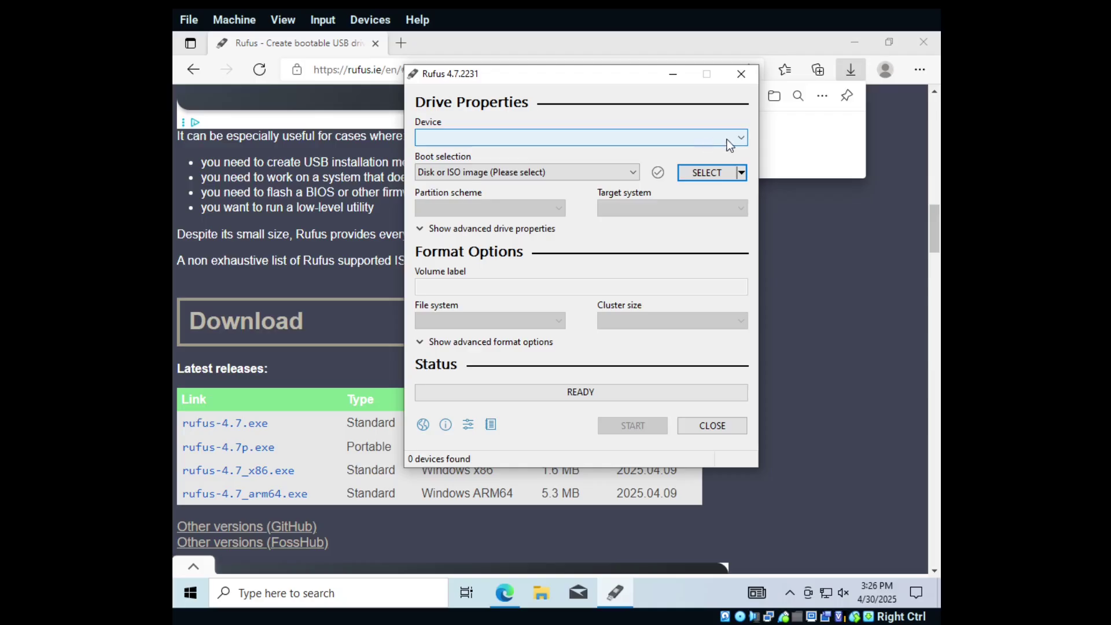
Accept the download of the updated DBX files and choose Disk or ISO image as the boot selection
left_click(740, 138)
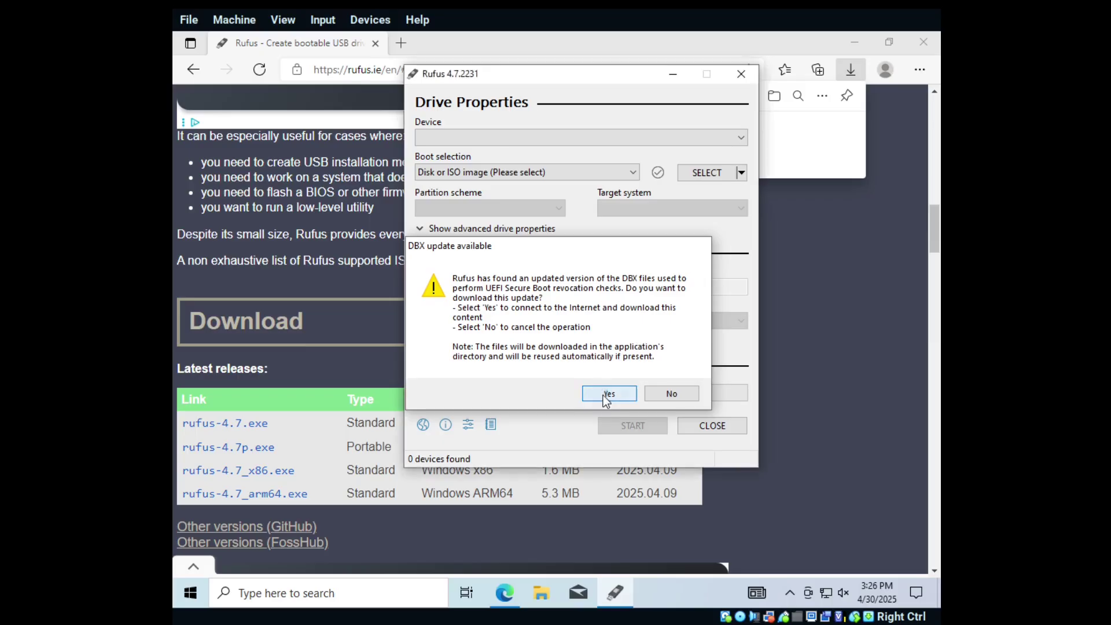
left_click(603, 395)
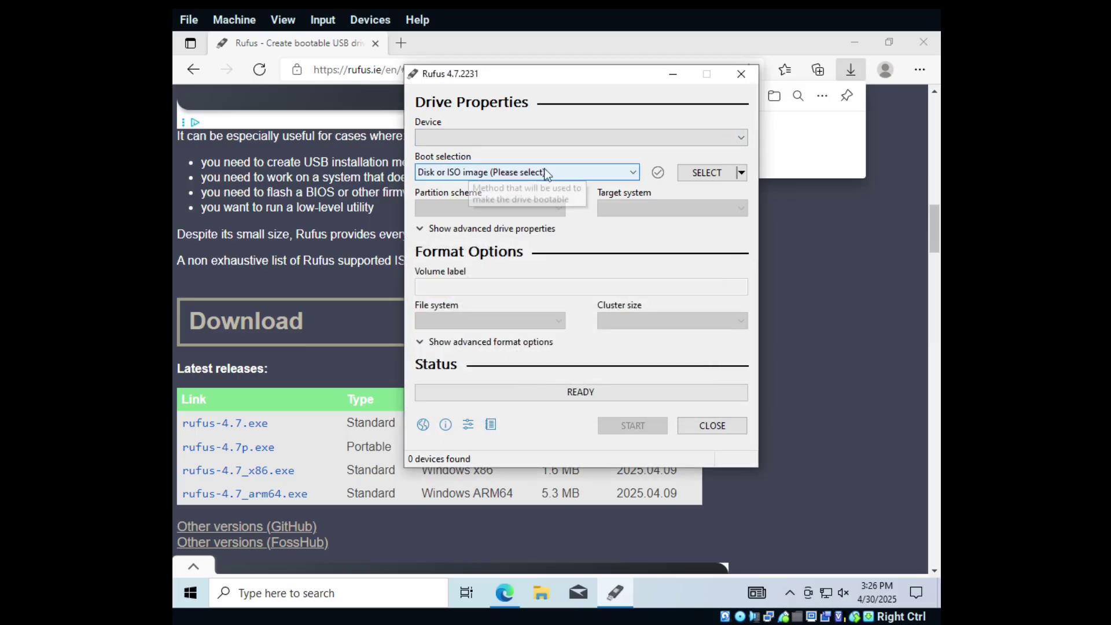
left_click(631, 172)
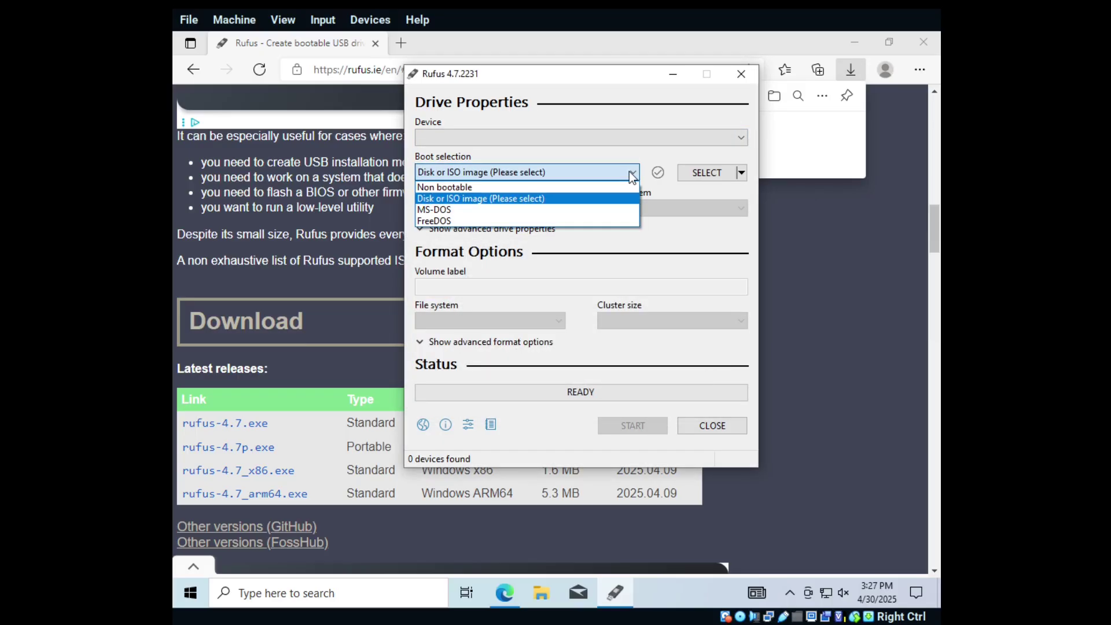
left_click(451, 199)
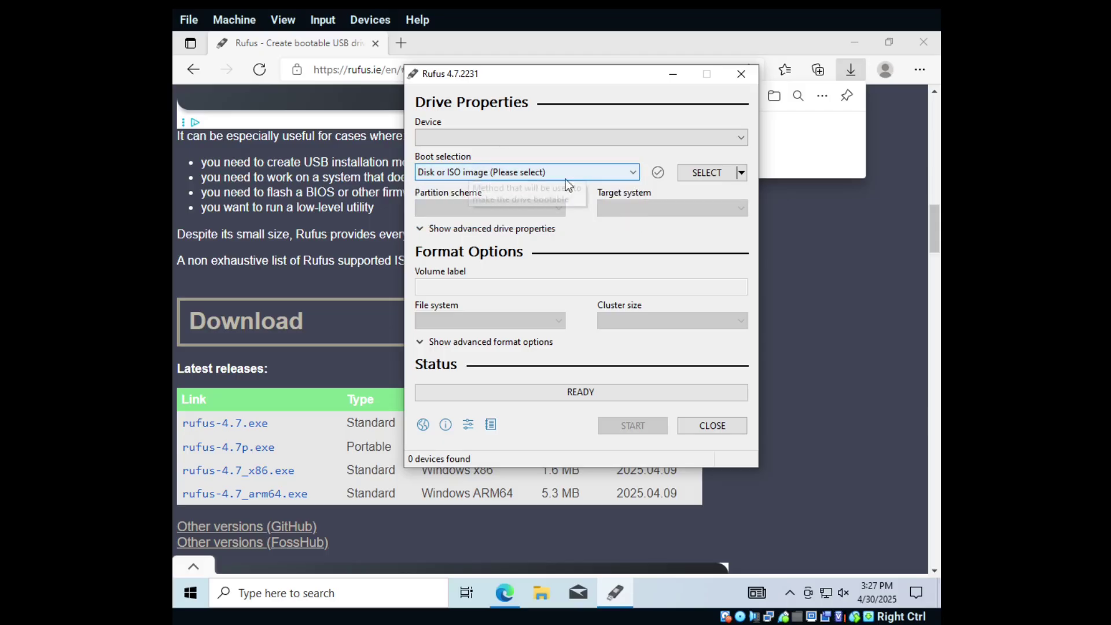
Browse the Downloads folder for a disk or ISO image without choosing one, and move the Rufus window aside
left_click(703, 173)
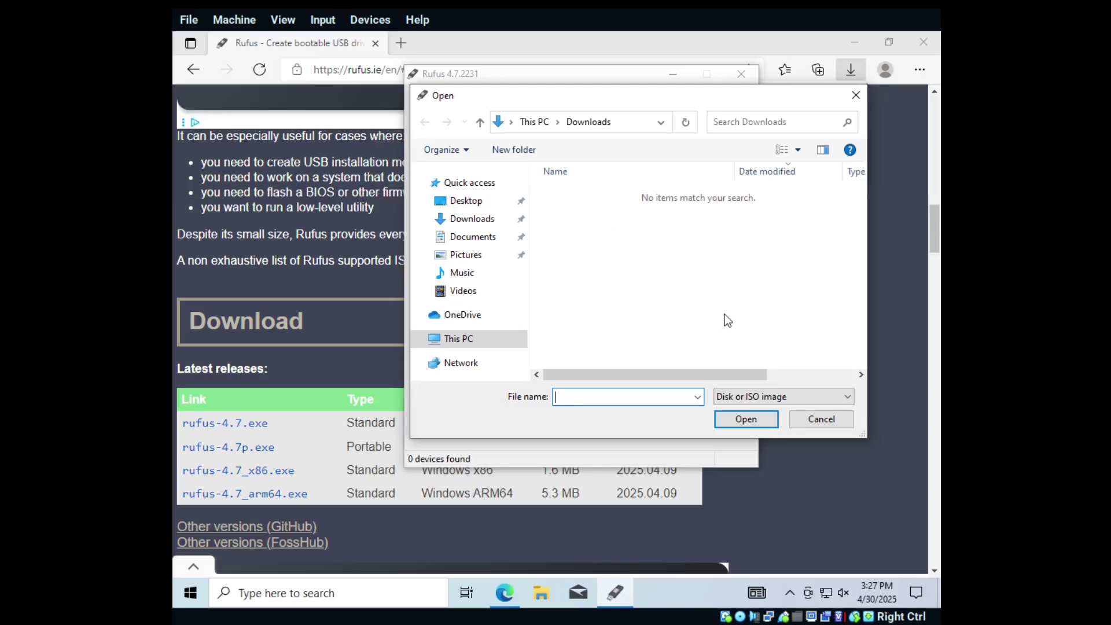
left_click(822, 420)
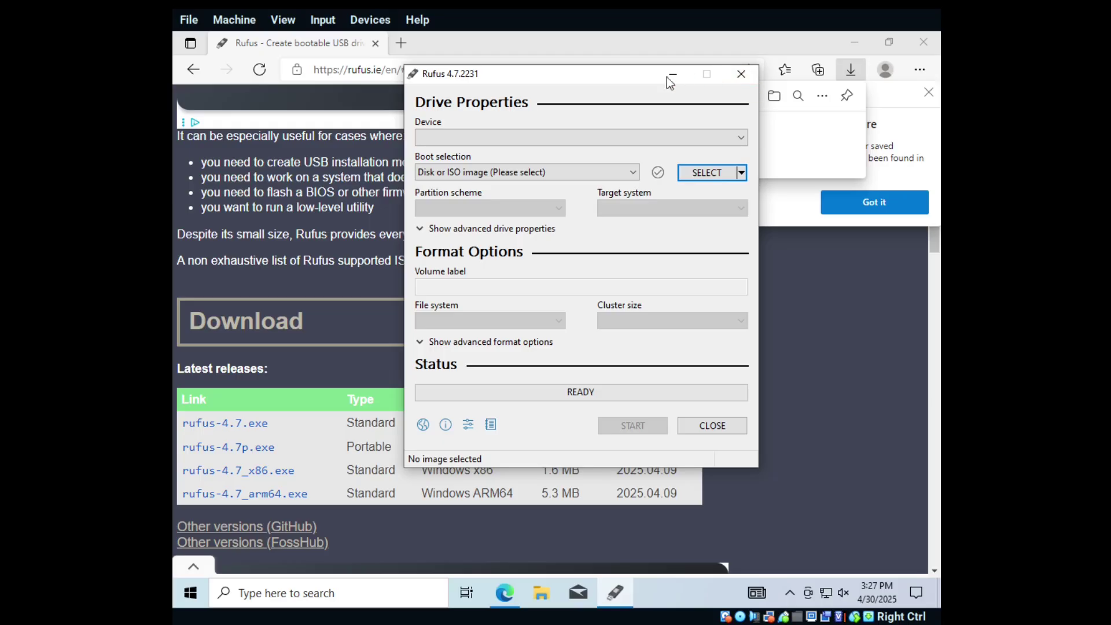
left_click_drag(539, 79, 523, 150)
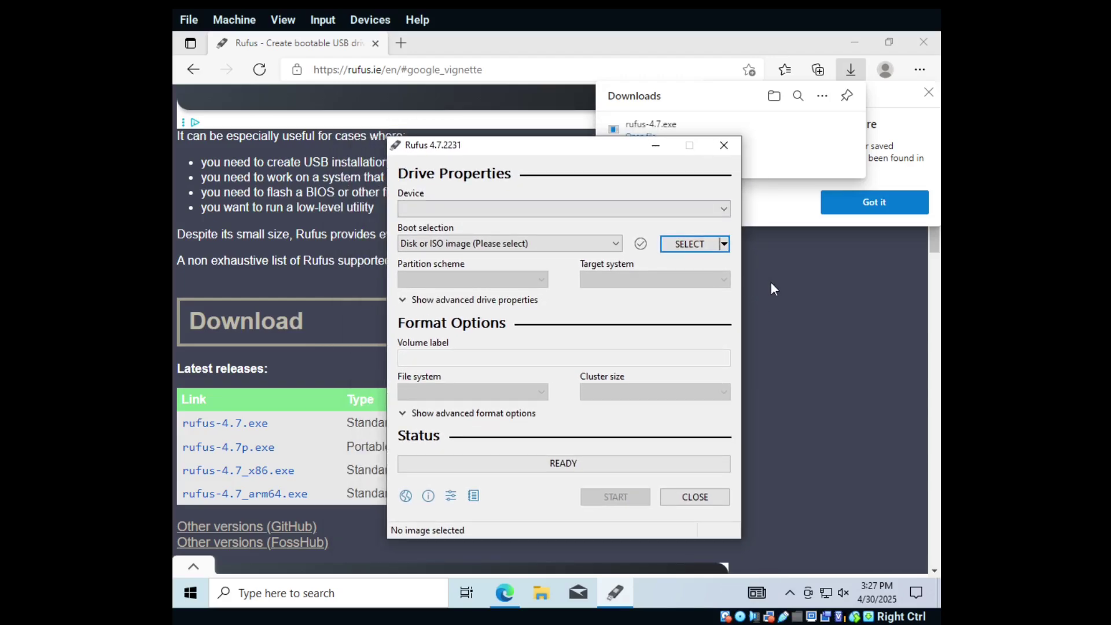
Search the web for Ventoy in Edge, open its official website and dismiss the password security notice
left_click(469, 70)
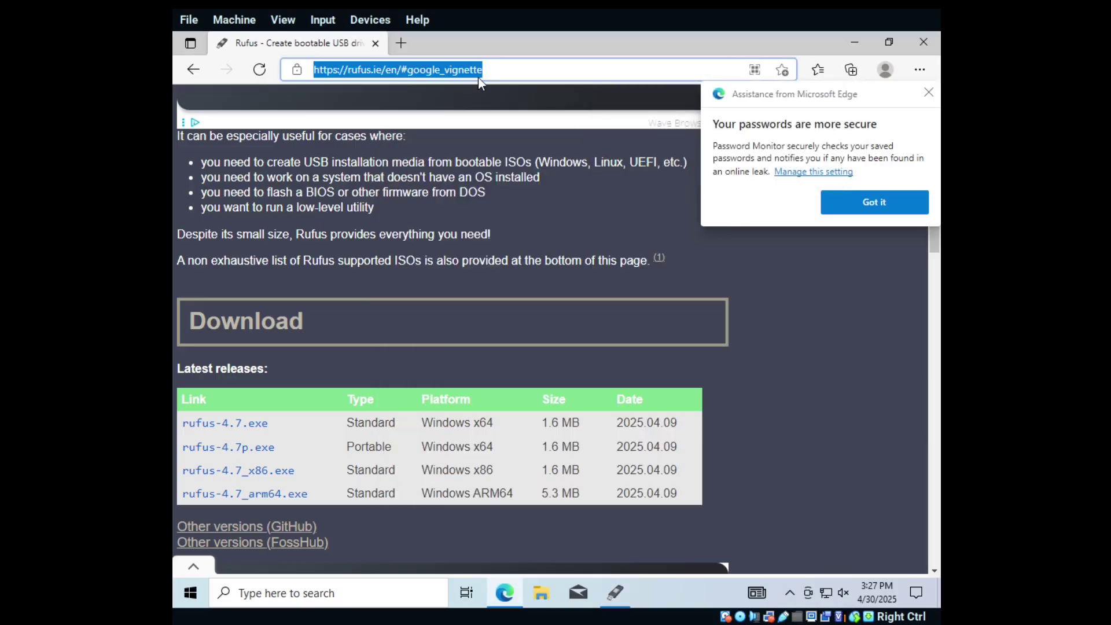
type("Ventoy")
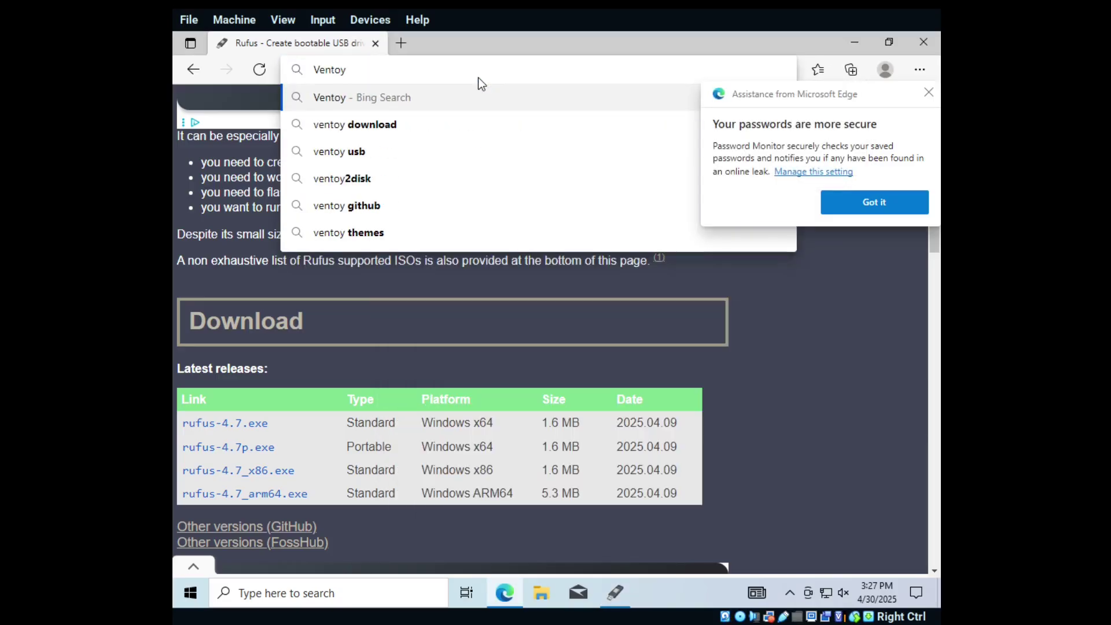
key("Return")
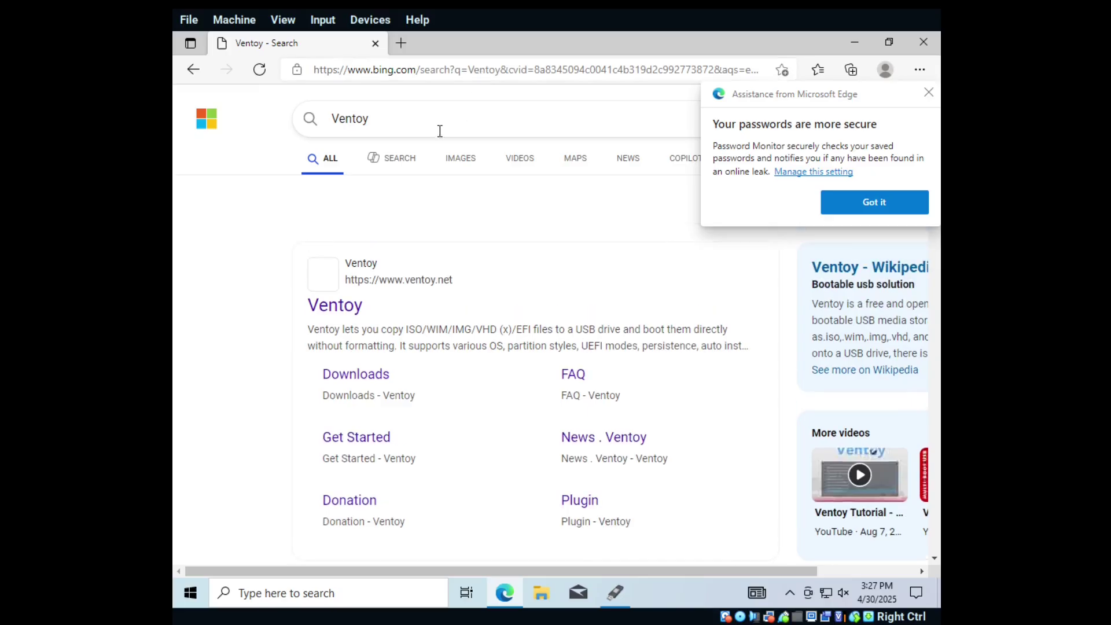
left_click(332, 307)
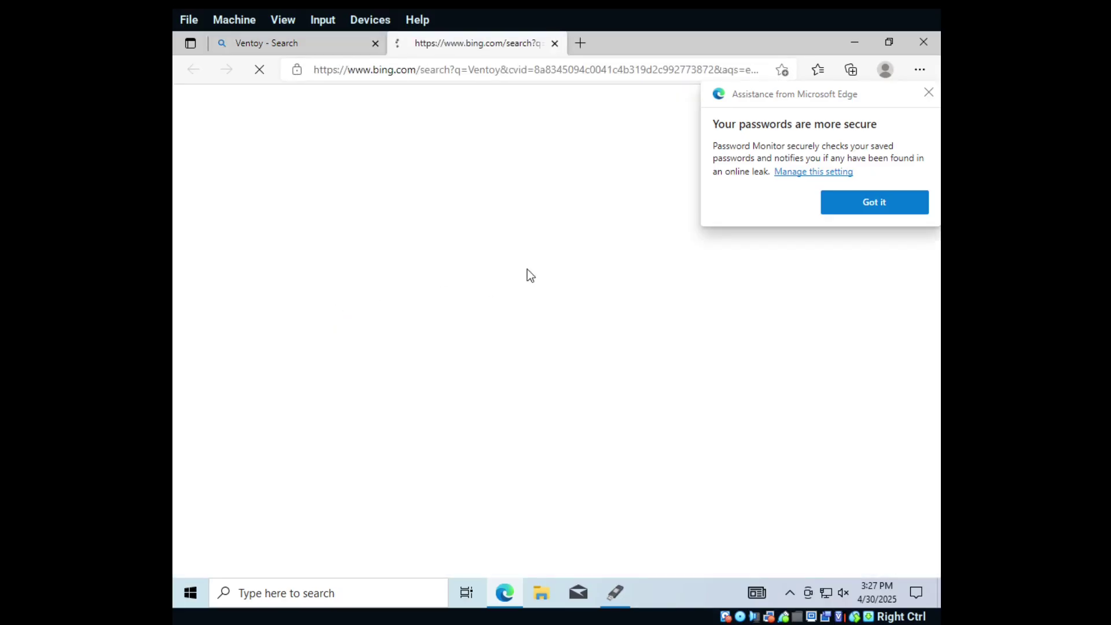
left_click(927, 92)
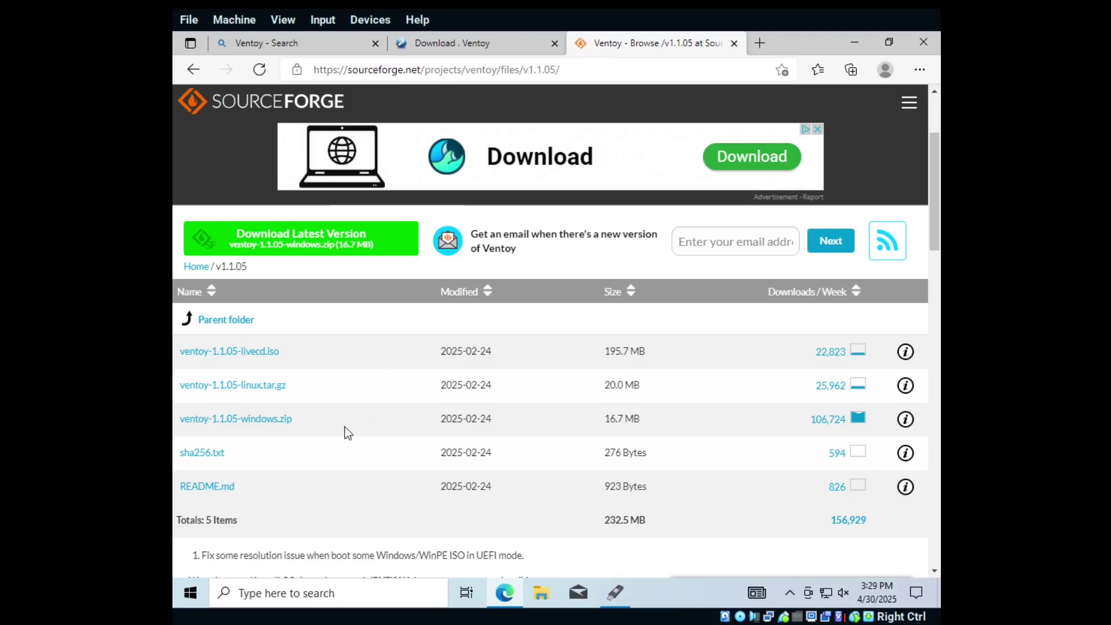
Download ventoy-1.1.05-windows.zip from the SourceForge file list
left_click(258, 422)
scroll(526, 488, "down", 4)
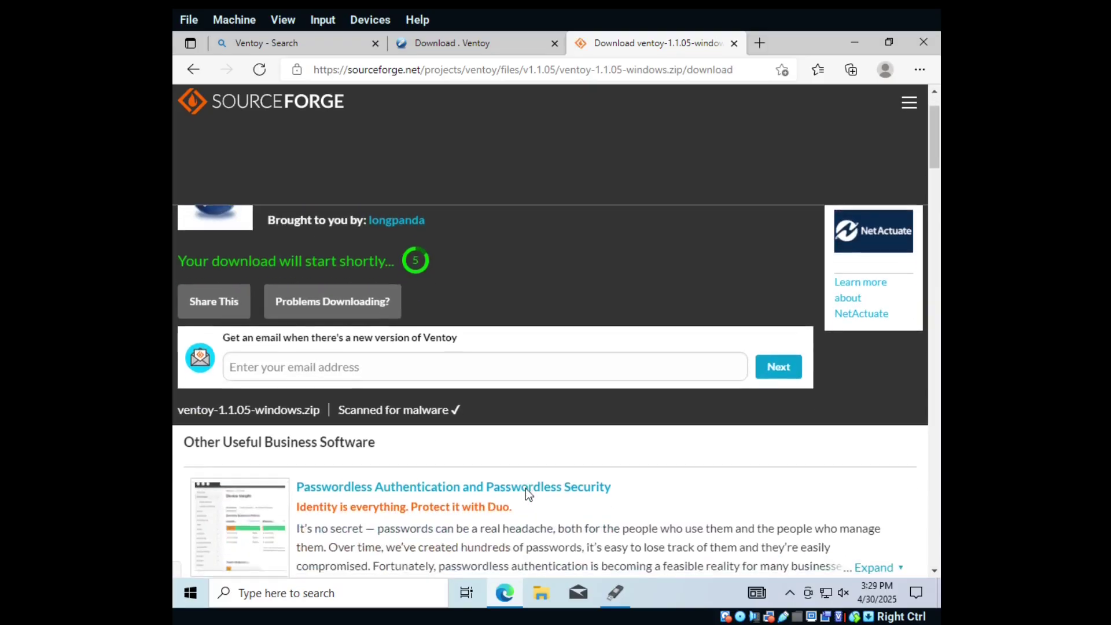
scroll(525, 488, "up", 4)
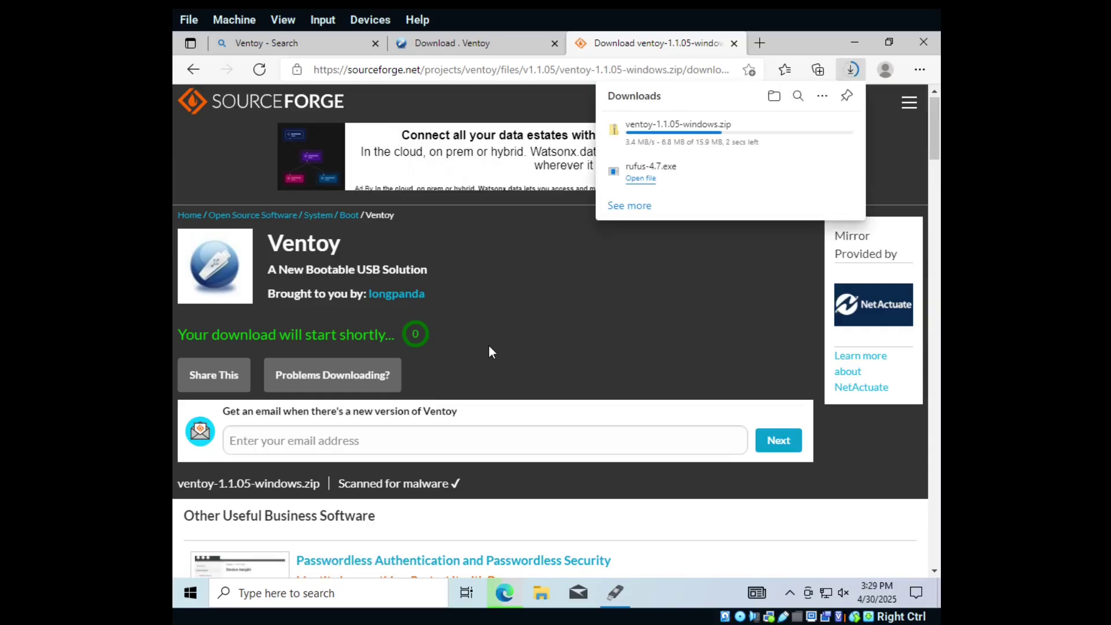
Extract ventoy-1.1.05-windows.zip within the Downloads folder and snap the extracted folder's window to the right half of the desktop
mouse_move(682, 139)
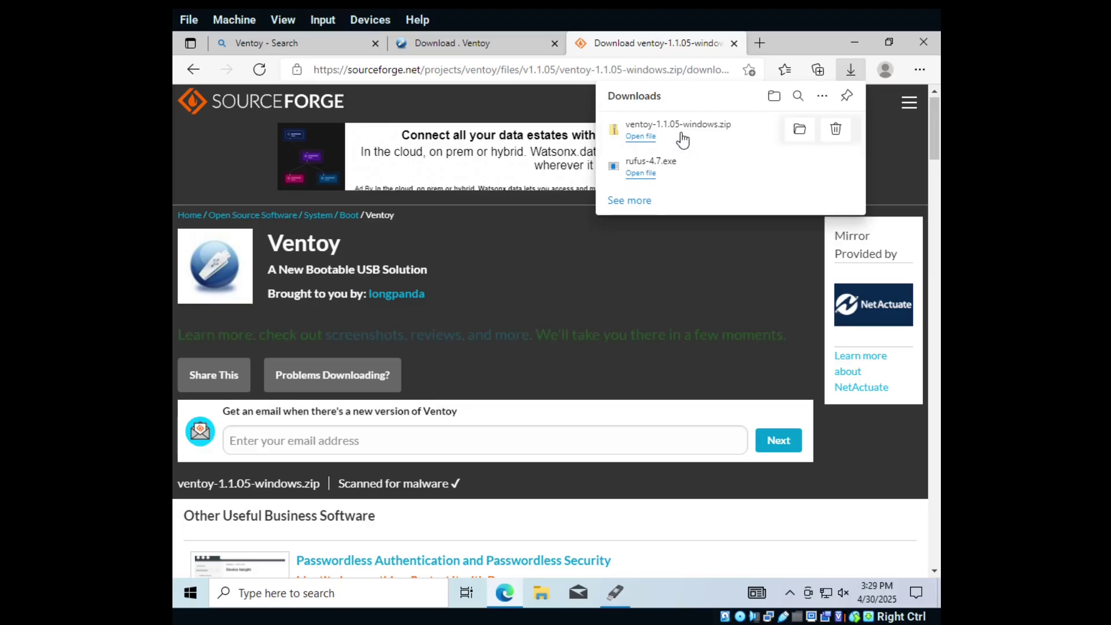
left_click(800, 130)
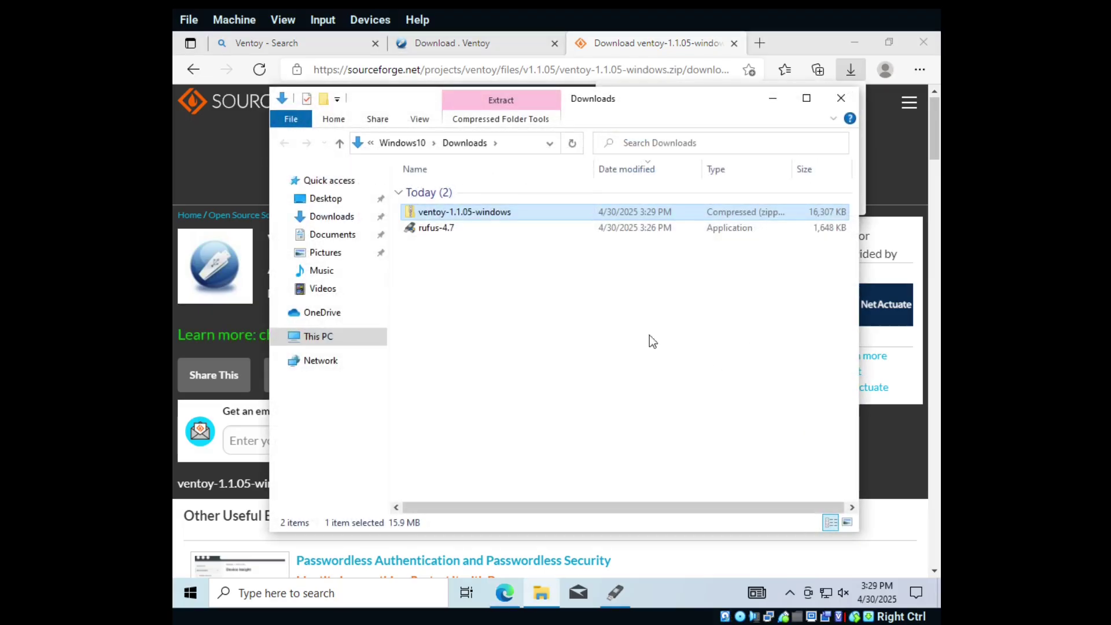
right_click(440, 213)
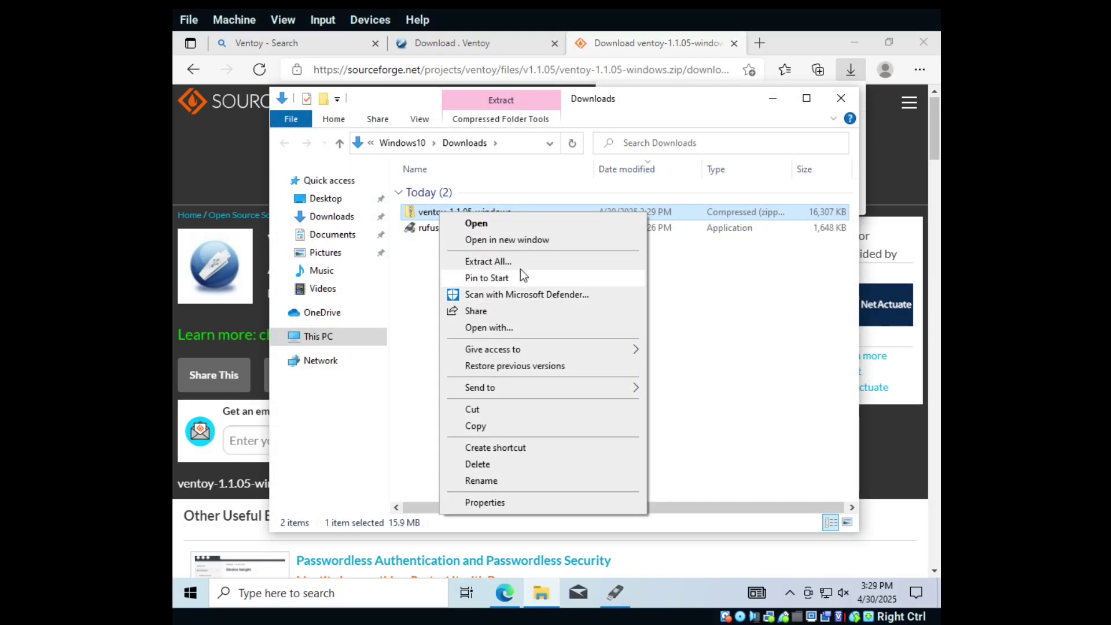
left_click(519, 261)
left_click(692, 453)
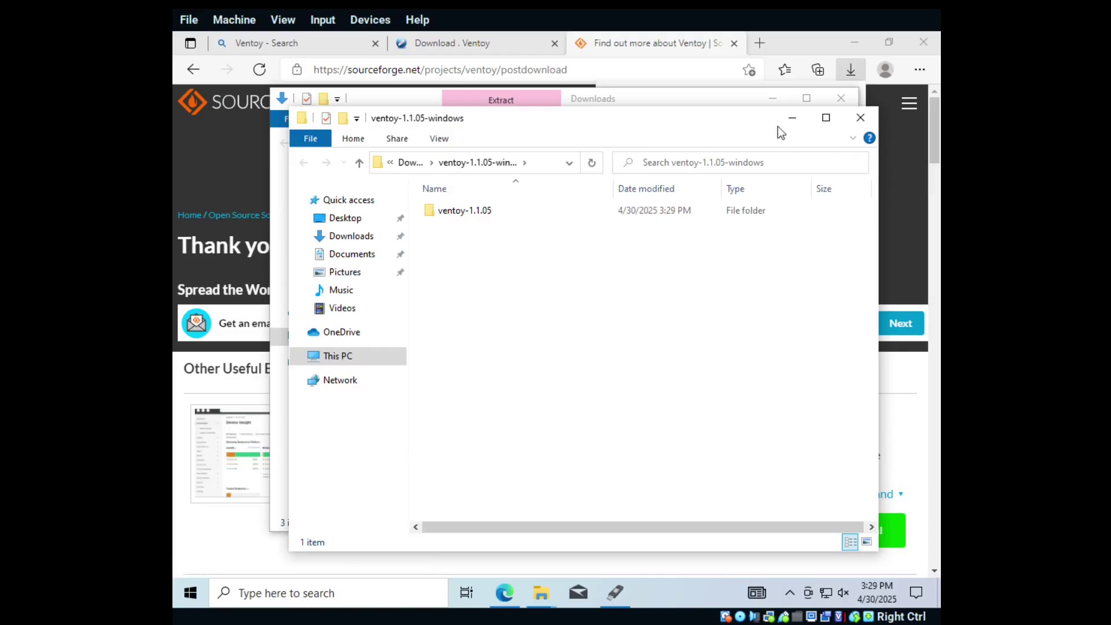
left_click_drag(752, 119, 939, 231)
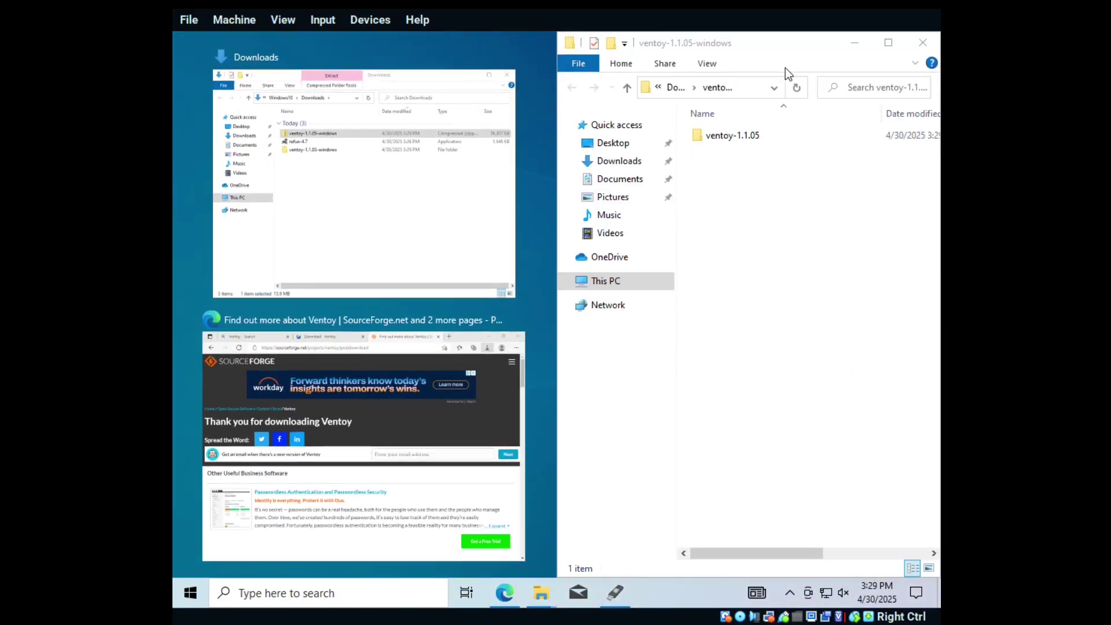
Close the snapped extraction window, maximize the Downloads window and open the ventoy-1.1.05 folder inside ventoy-1.1.05-windows
left_click(923, 44)
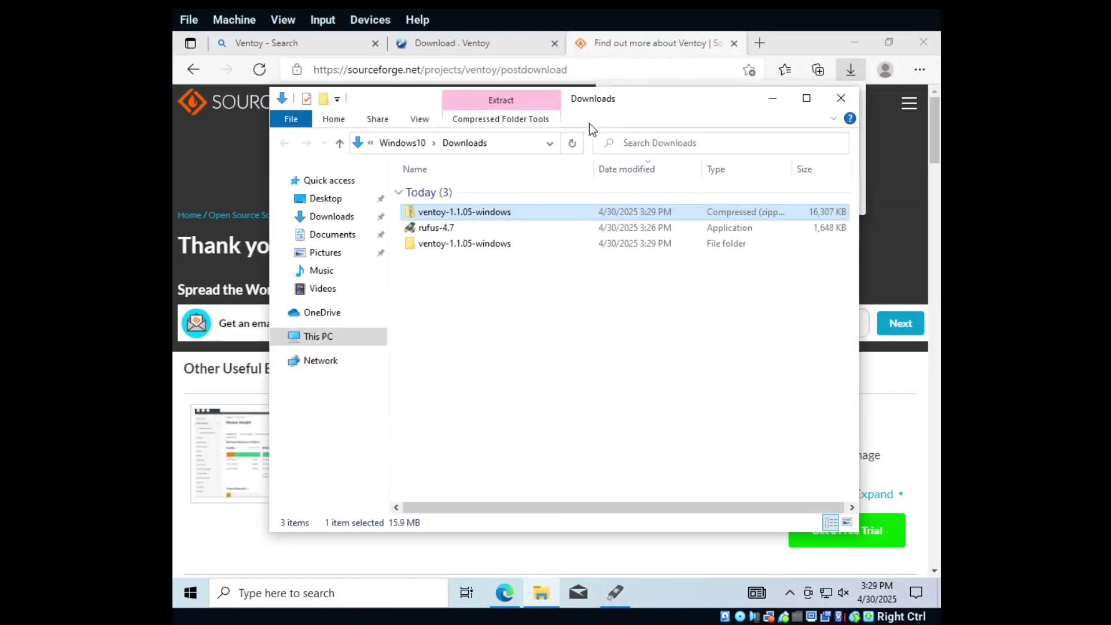
double_click(668, 99)
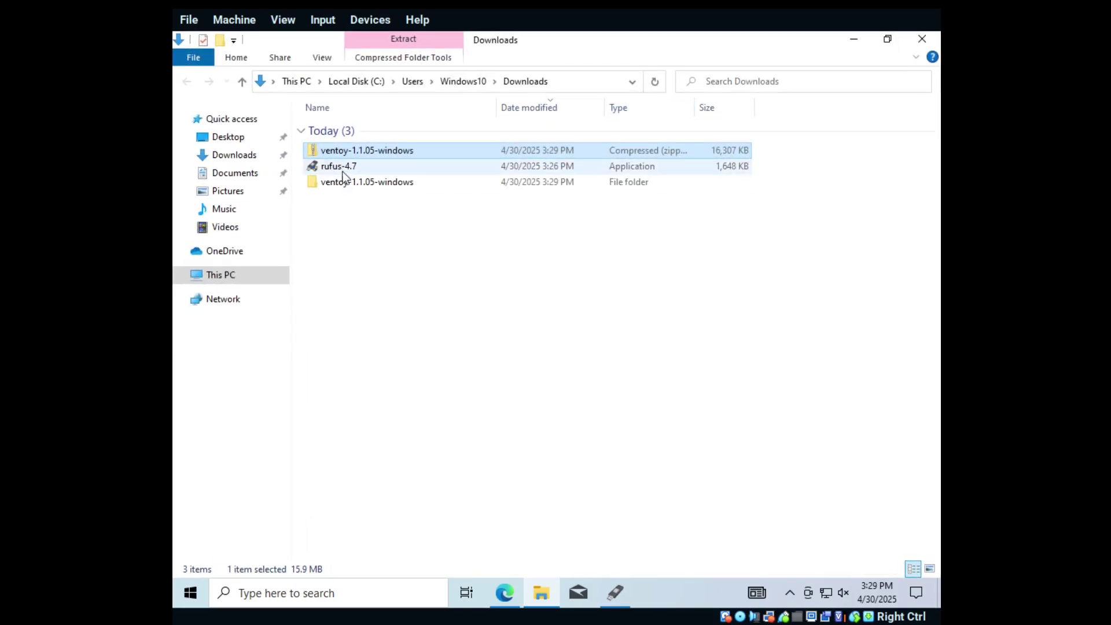
double_click(349, 184)
left_click(354, 128)
double_click(355, 126)
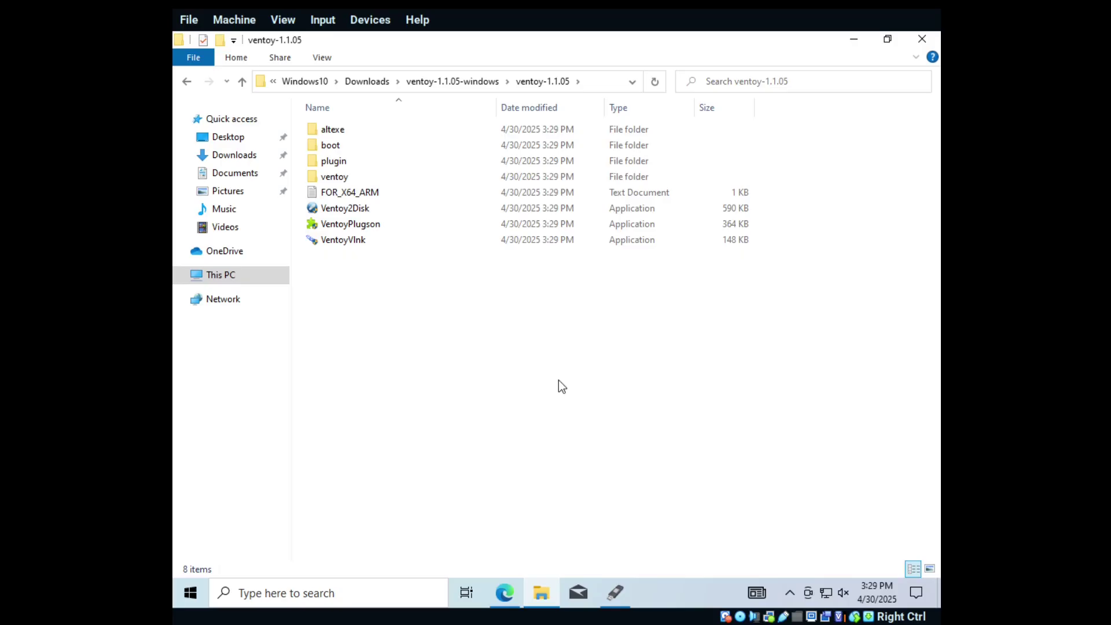
Look inside the boot subfolder, return to ventoy-1.1.05, and run Ventoy2Disk with permission to make changes
left_click(319, 149)
double_click(319, 147)
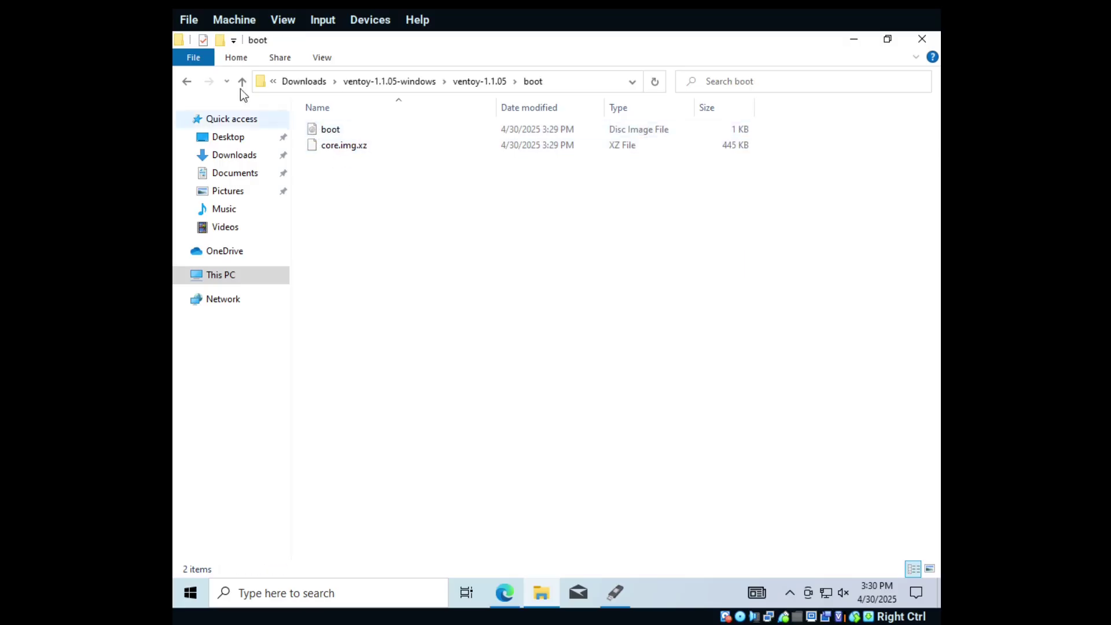
key("alt+Left")
double_click(358, 211)
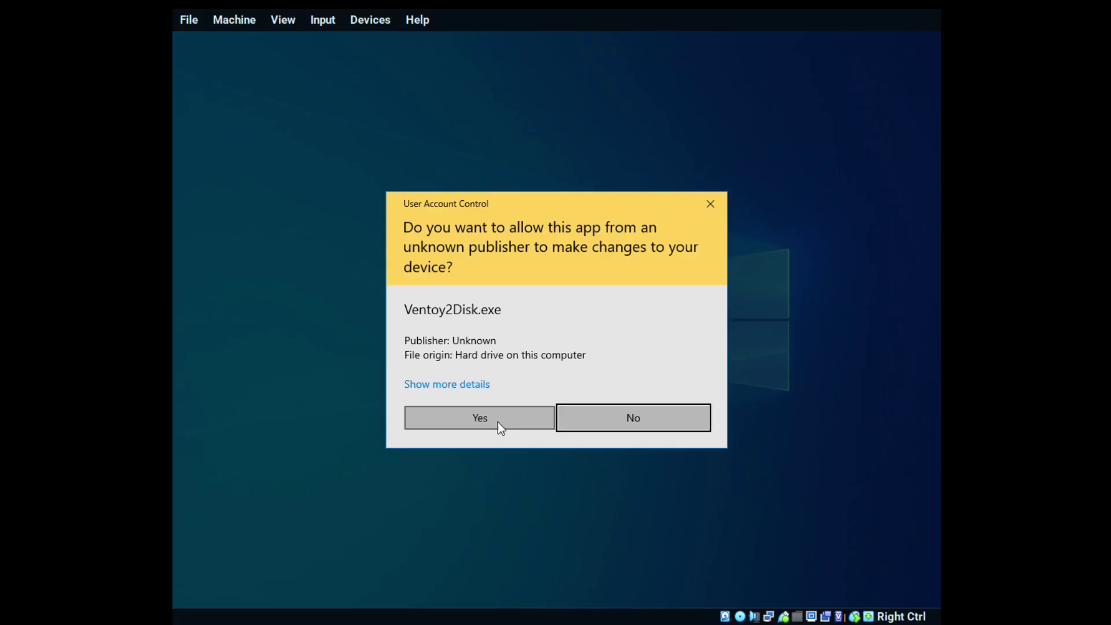
left_click(497, 422)
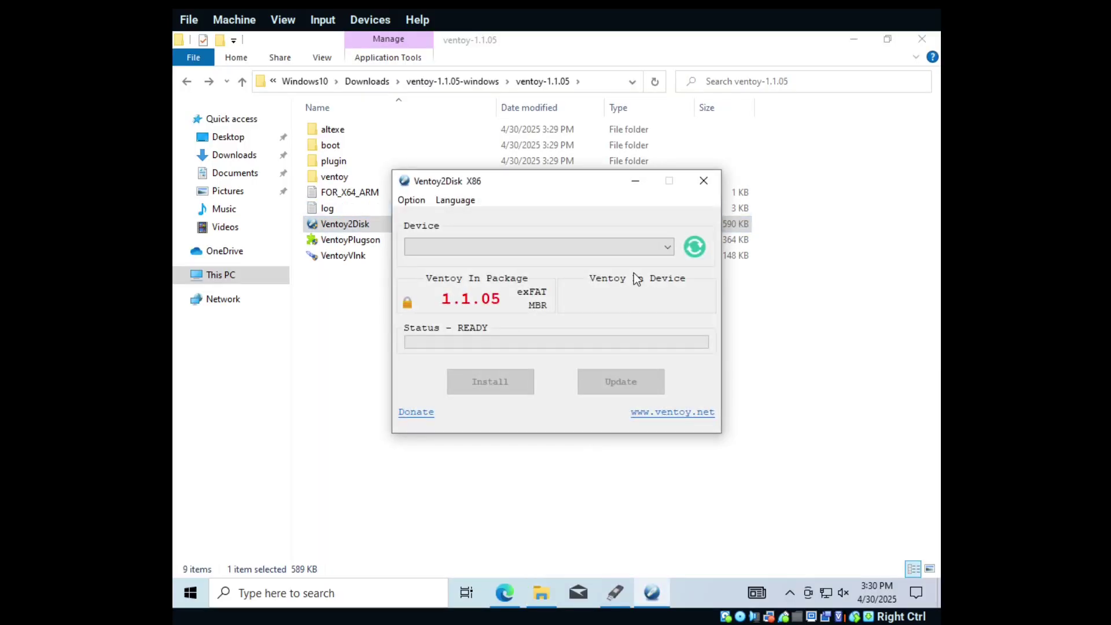
Check the Device list in Ventoy2Disk for USB drives, refreshing it and checking once more
left_click(662, 246)
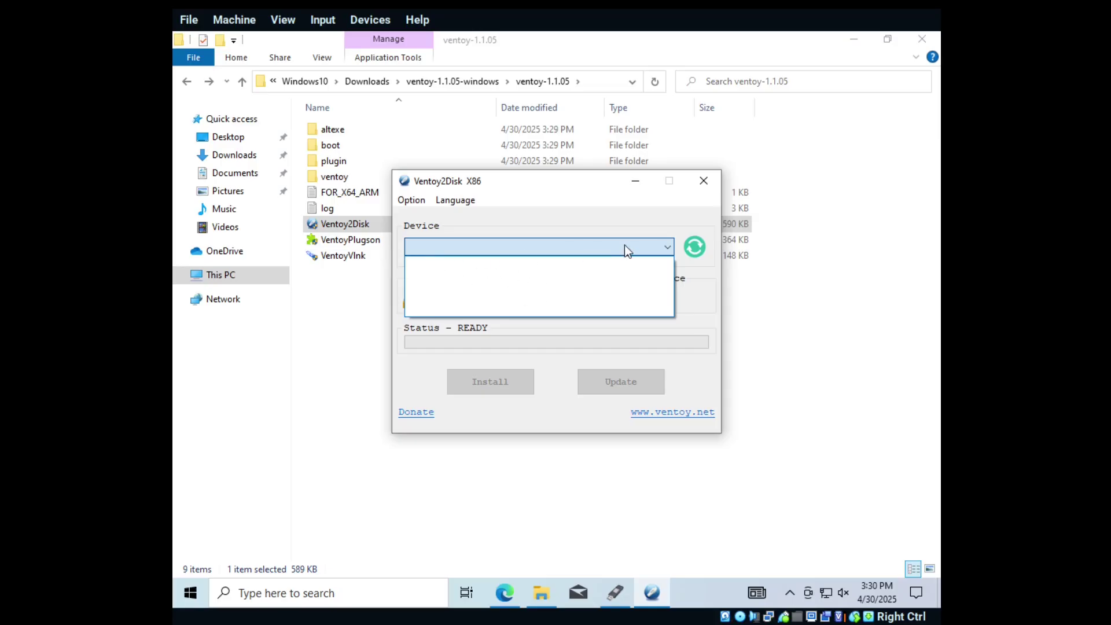
left_click(668, 247)
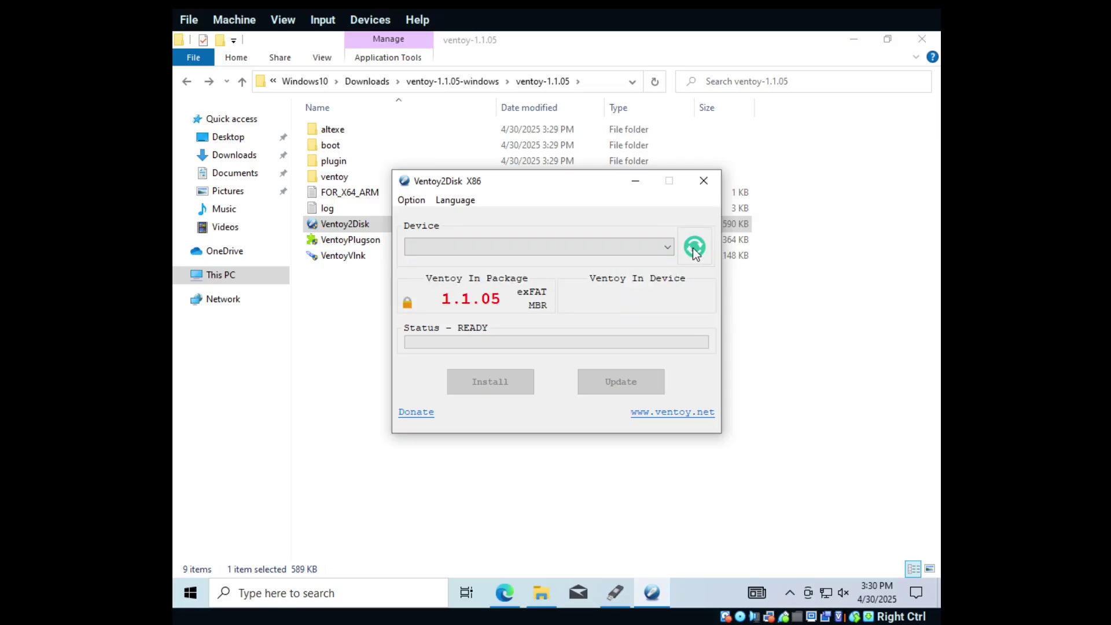
left_click(694, 252)
left_click(652, 247)
left_click(623, 216)
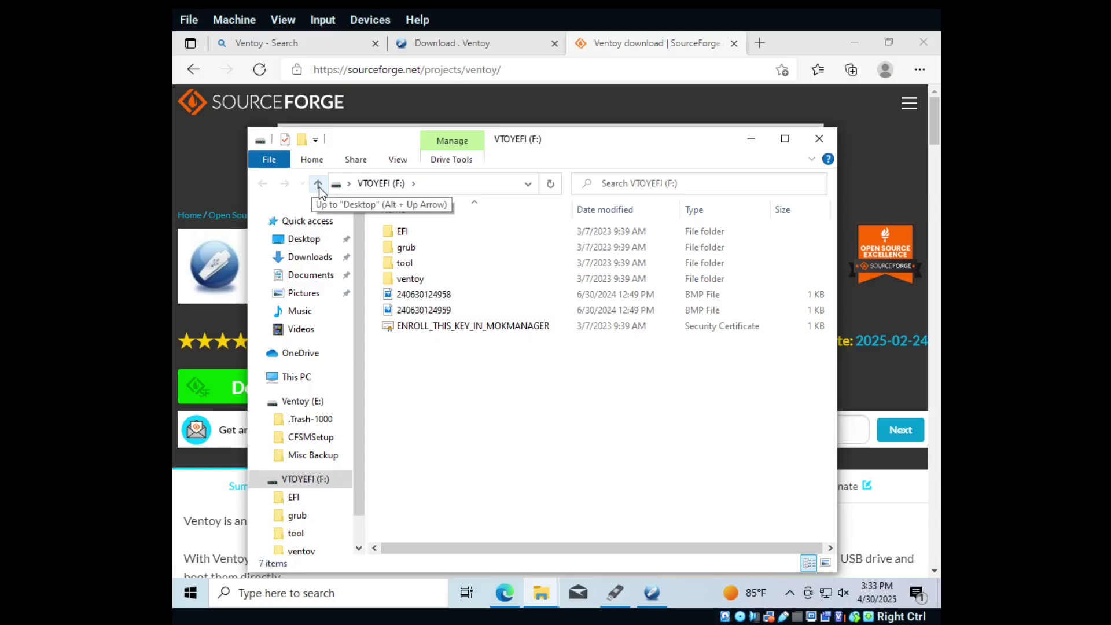
Go up from VTOYEFI (F:) to the Ventoy (E:) drive and examine the disc images stored on it
left_click(317, 184)
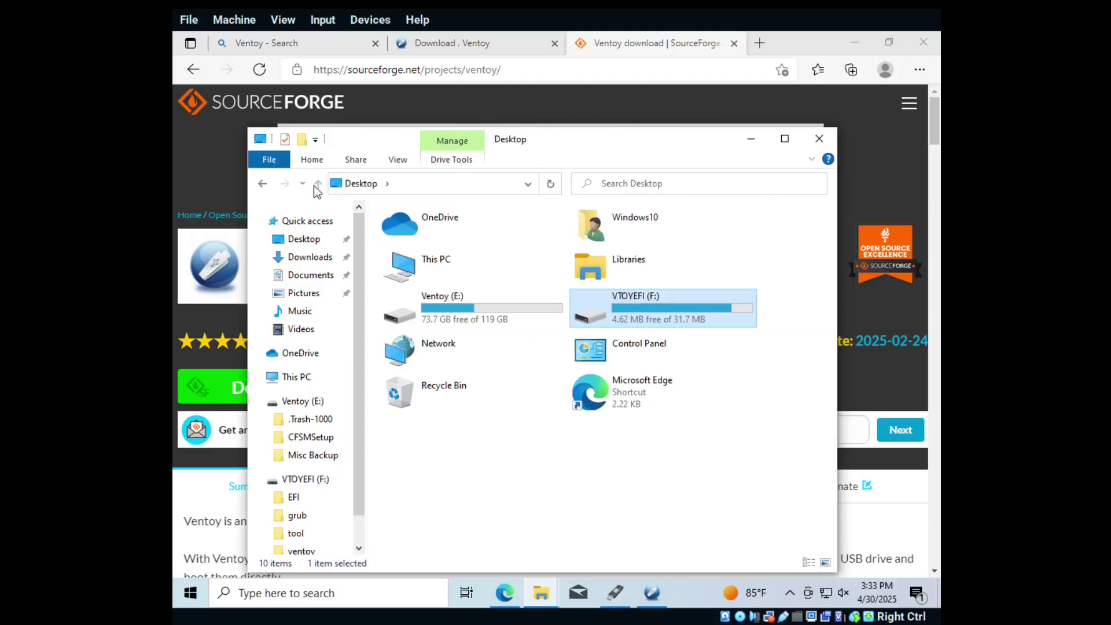
double_click(477, 301)
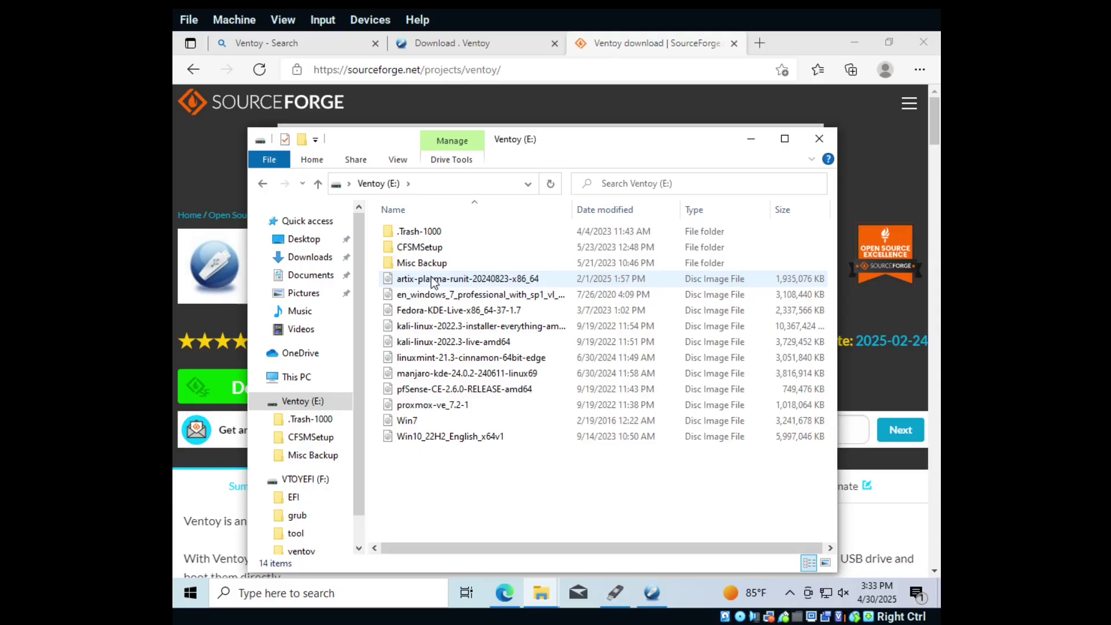
scroll(355, 480, "down", 1)
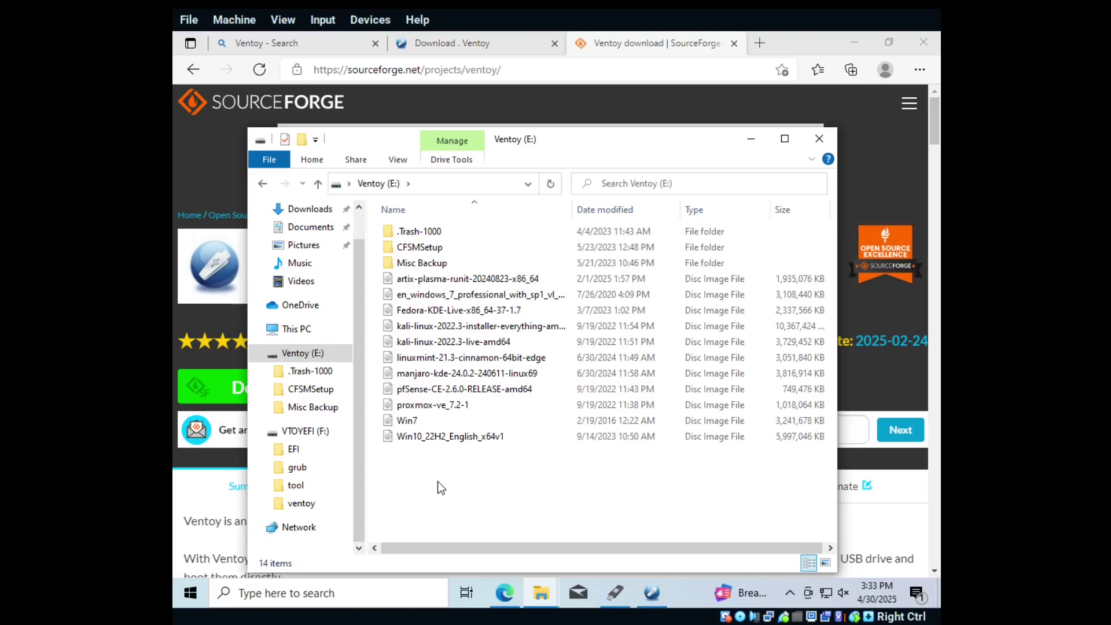
left_click(470, 279)
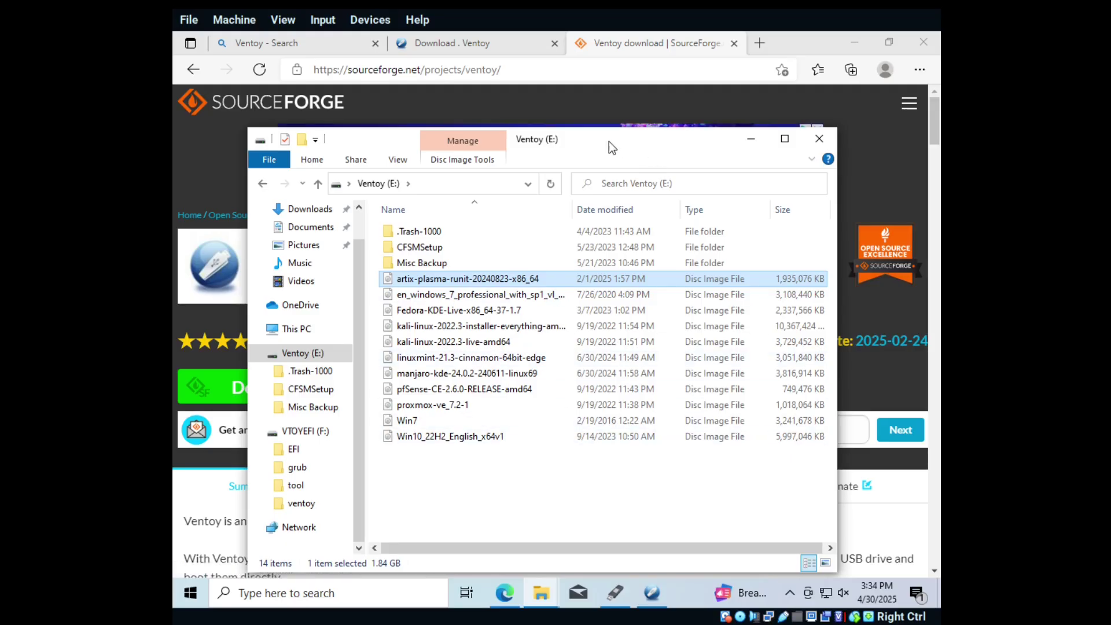
left_click_drag(609, 141, 630, 196)
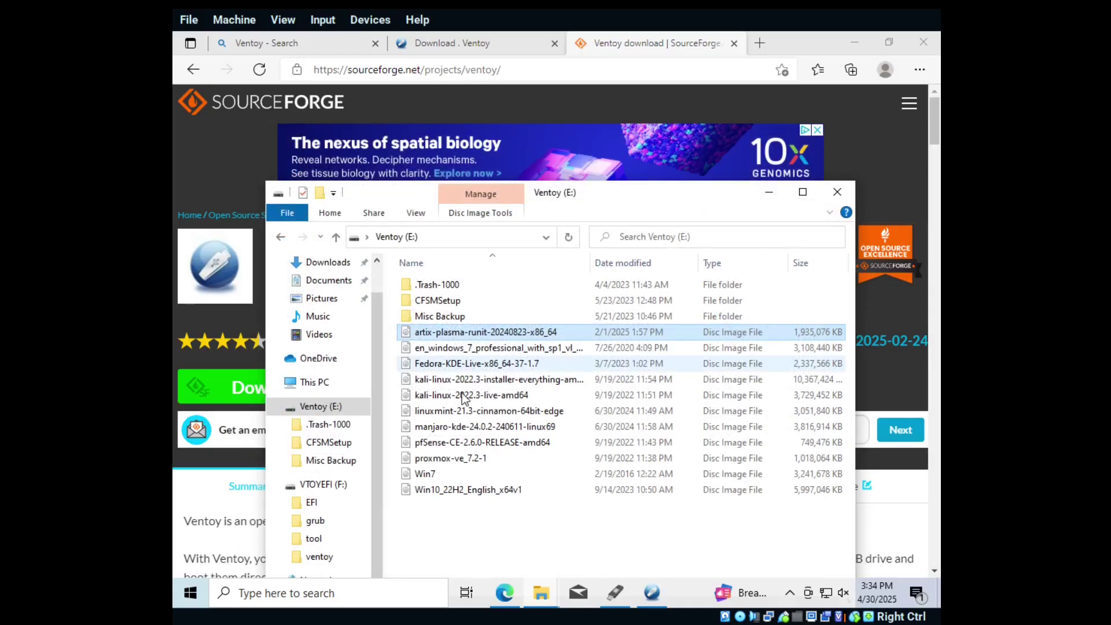
Refresh the devices in Ventoy2Disk and update Ventoy on the 128GB SanDisk Extreme Pro, accepting the upgrade
left_click(611, 596)
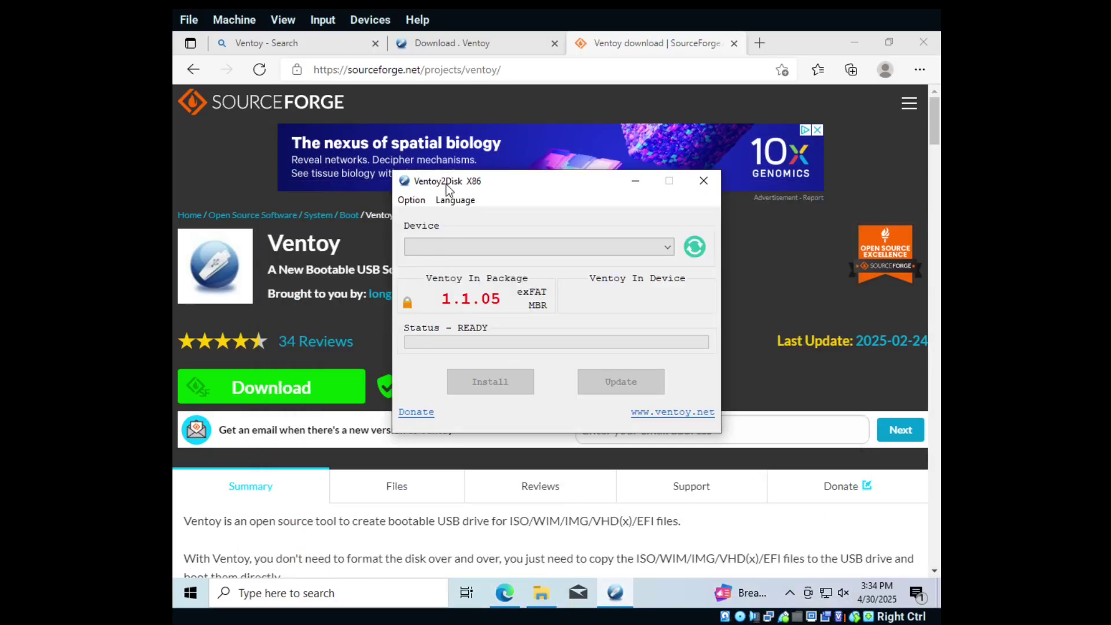
left_click(699, 248)
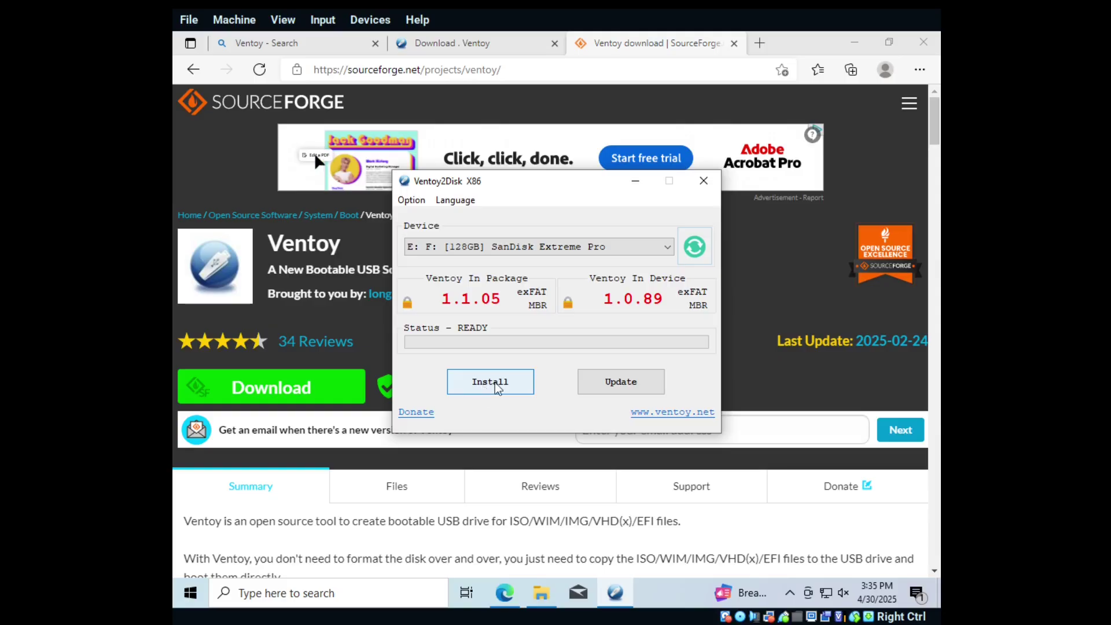
left_click(608, 391)
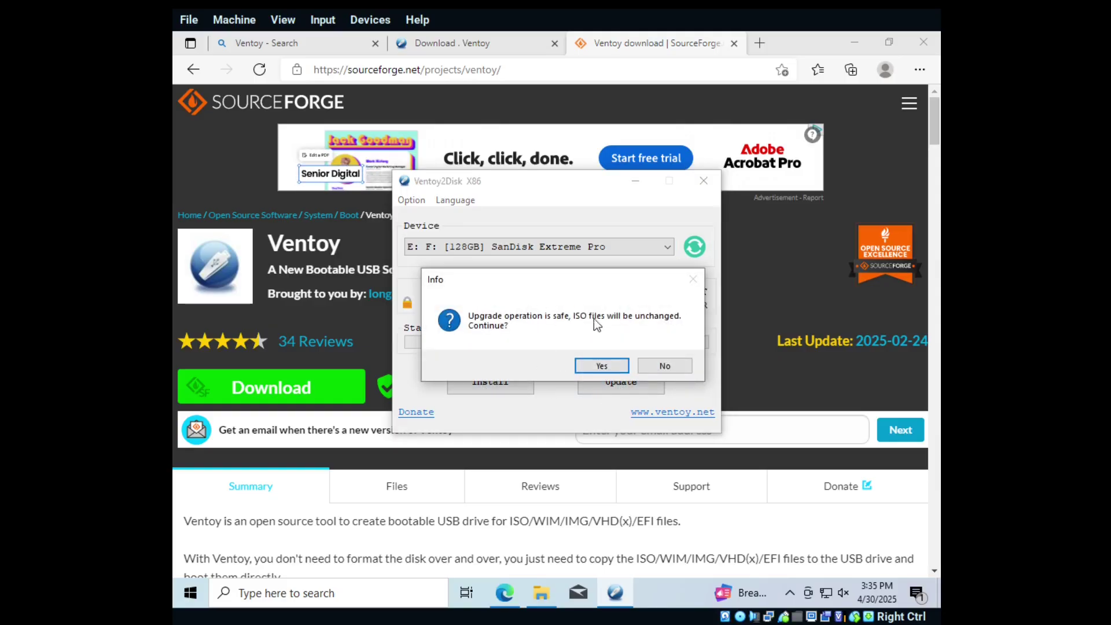
left_click(595, 366)
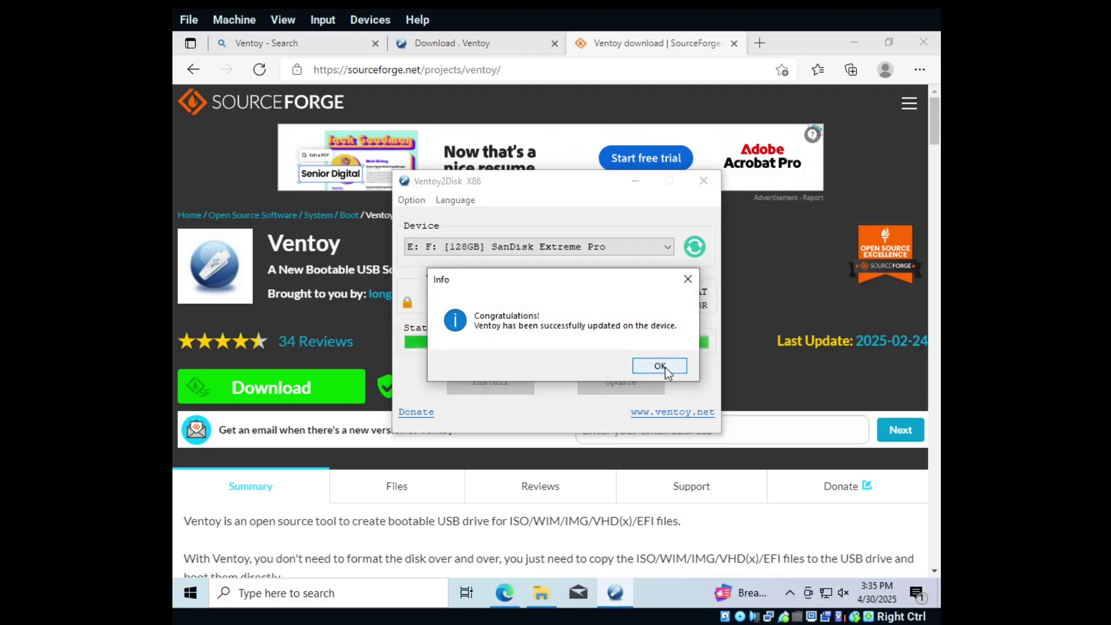
left_click(660, 366)
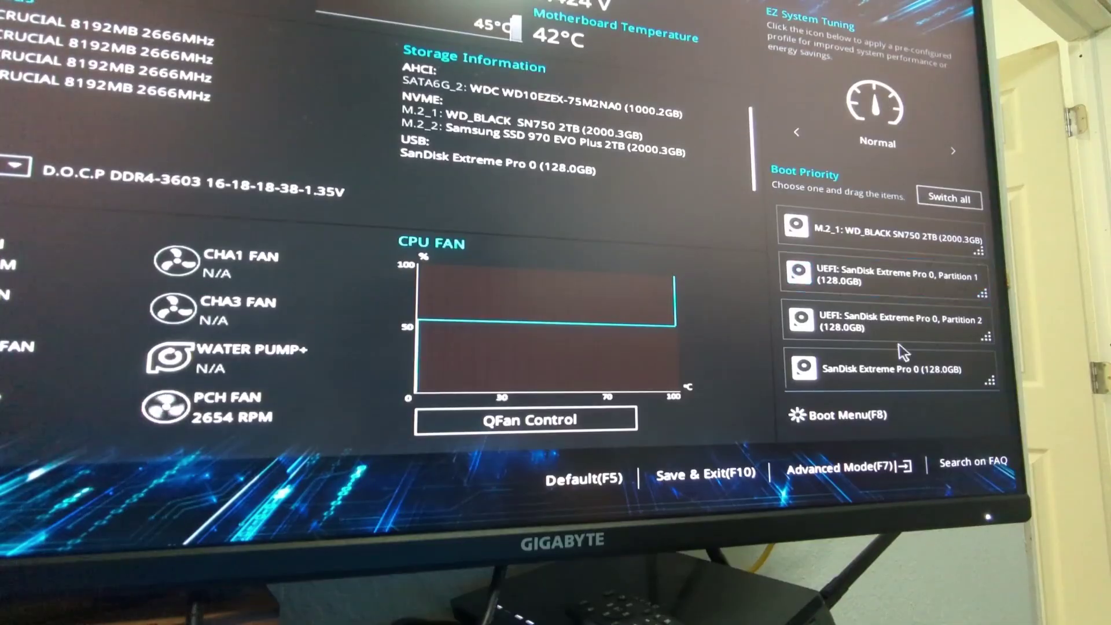
Boot the computer from SanDisk Extreme Pro 0 (128.0GB) using the BIOS boot override list
left_click(860, 417)
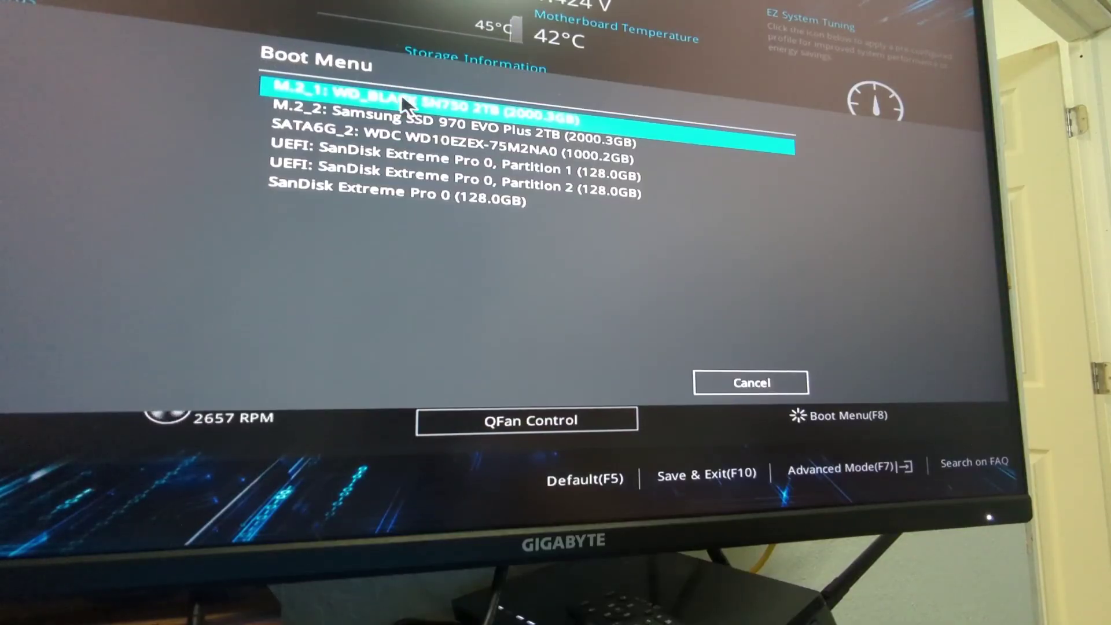
left_click(351, 200)
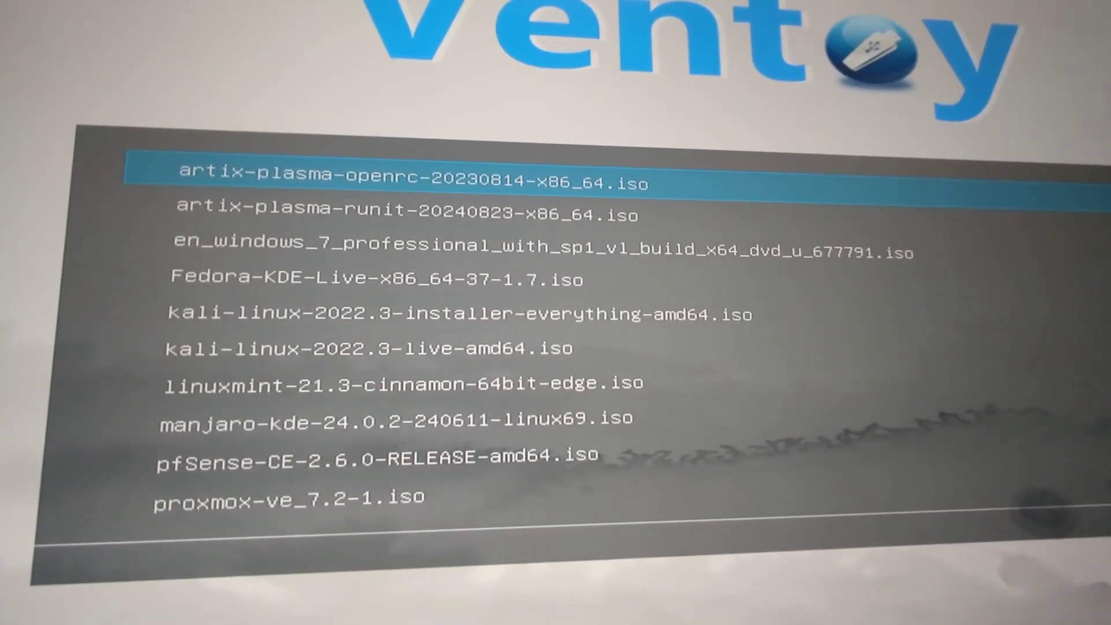
Boot Fedora-KDE-Live-x86_64-37-1.7.iso from Ventoy in normal mode and start Fedora-KDE-Live 37 with the media test
key("Down")
key("Down")
key("Down")
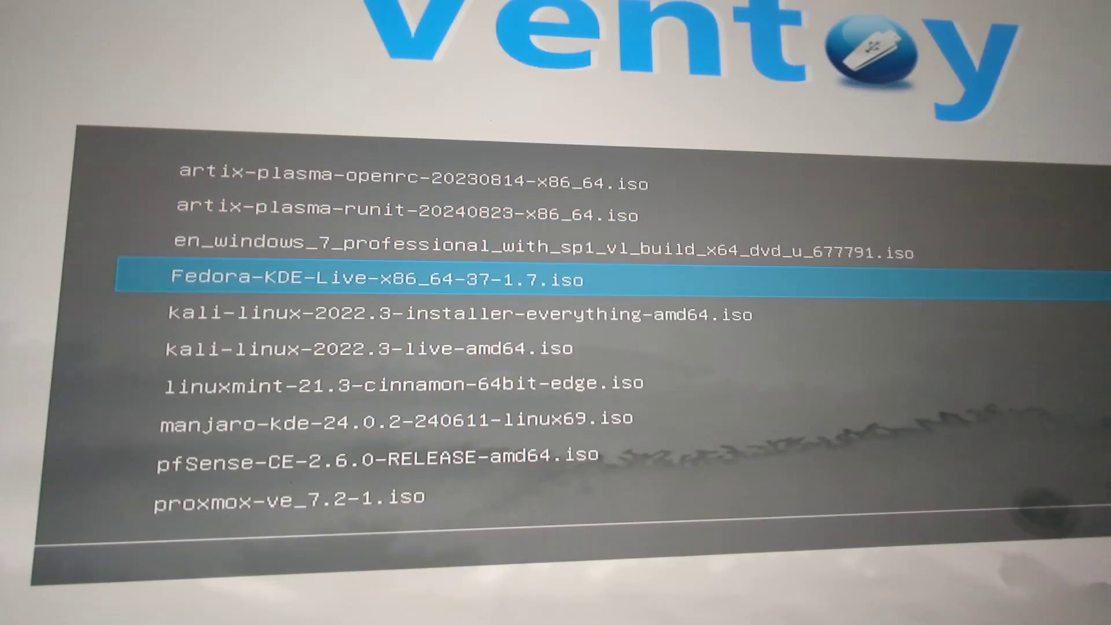
key("Return")
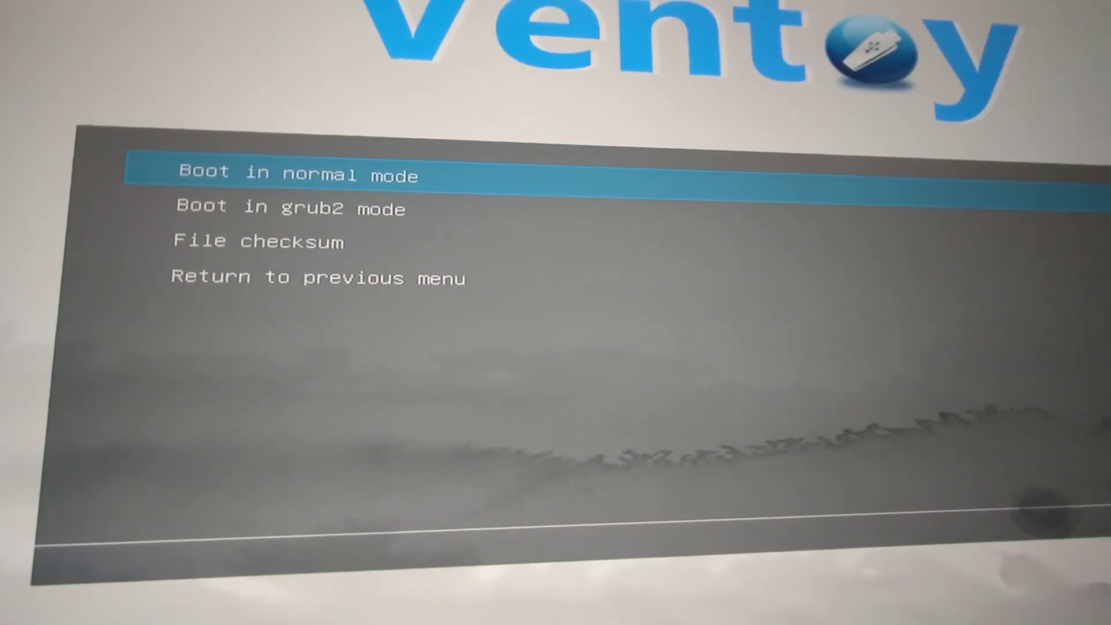
key("Return")
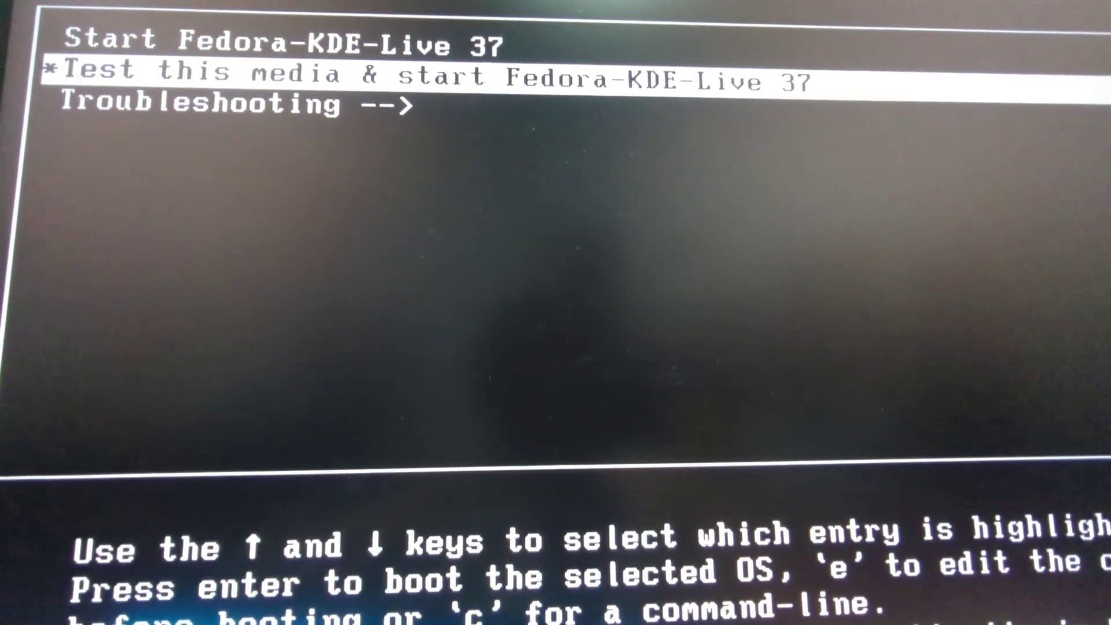
key("Return")
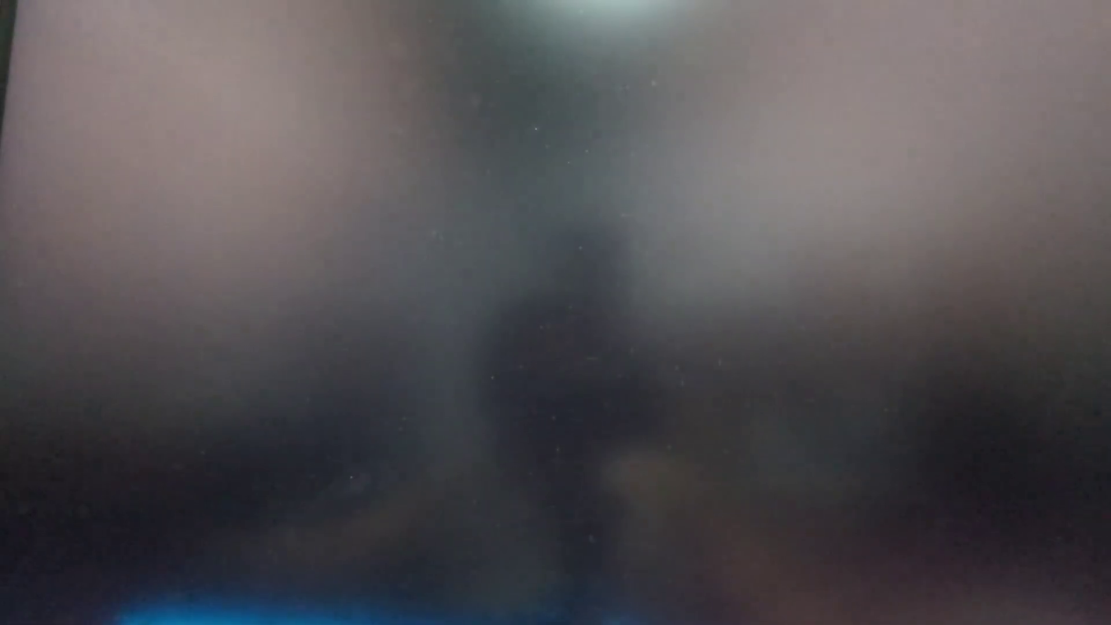